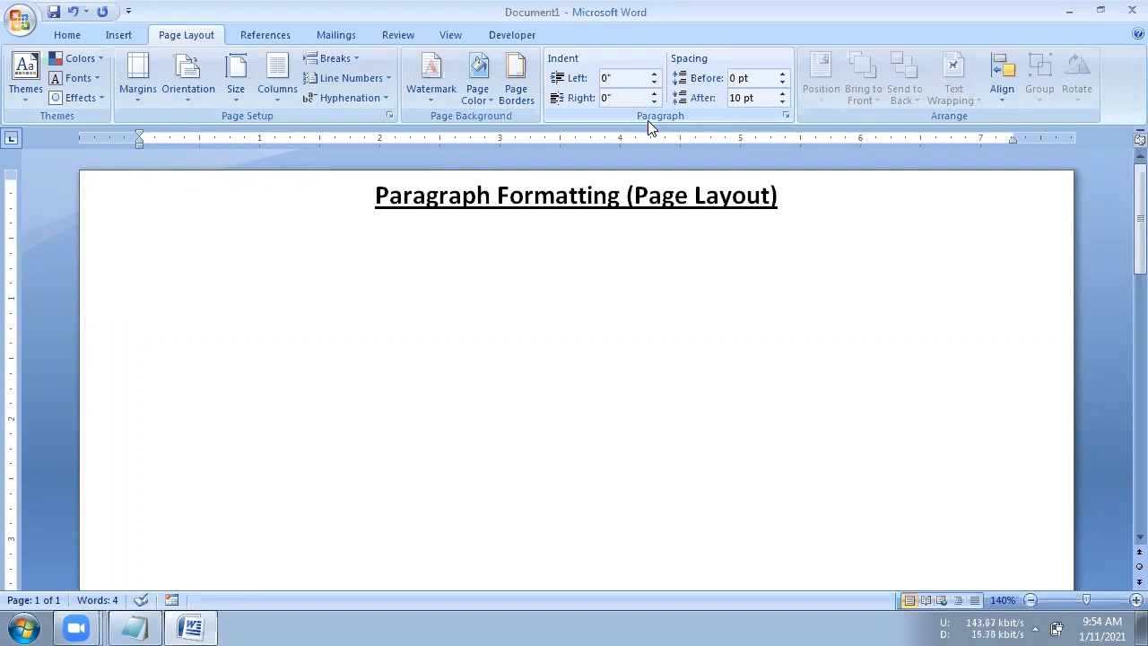
- Insert sample text below the heading with =rand(10,4), left-aligning the formula line before generating the paragraphs
type("=rand(10")
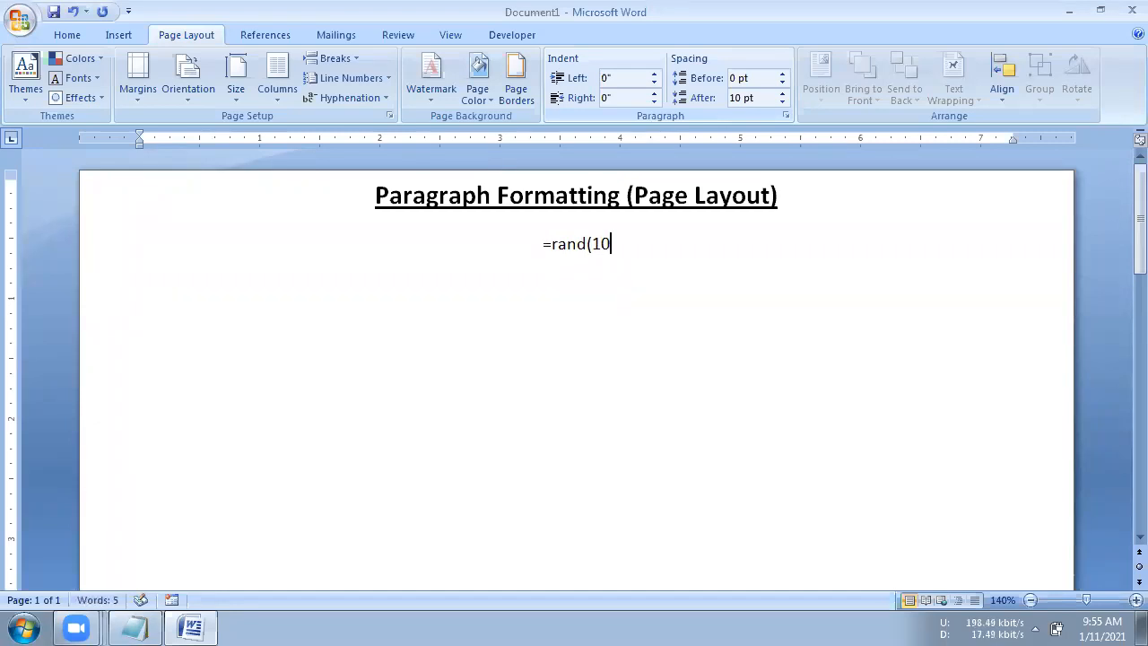
type(",4)")
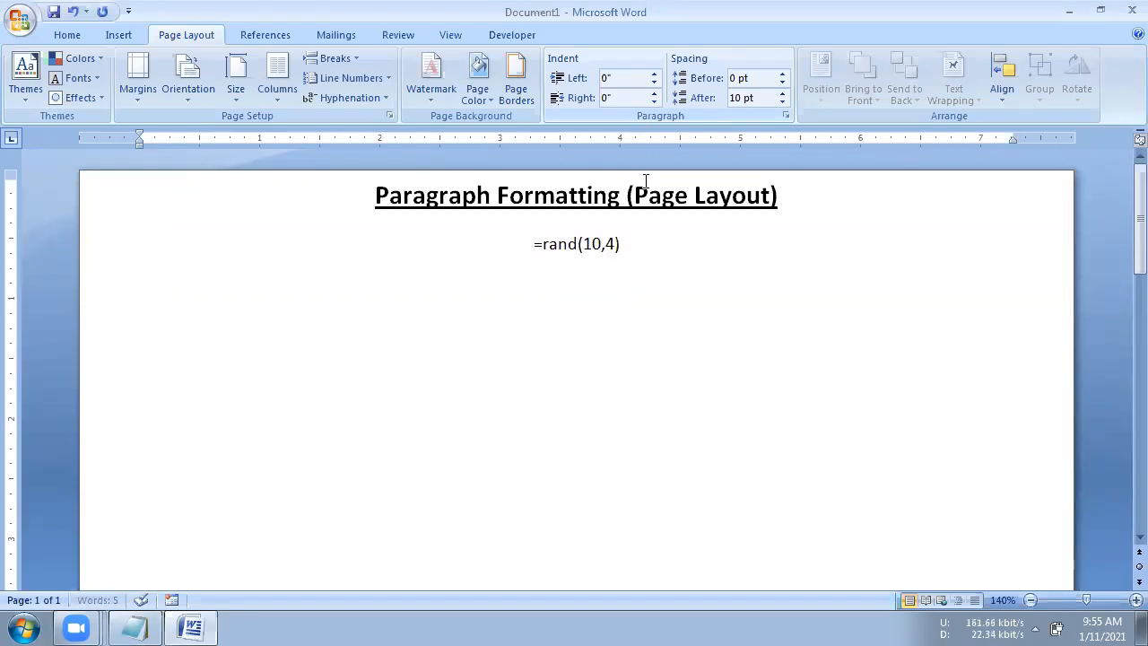
left_click(532, 244)
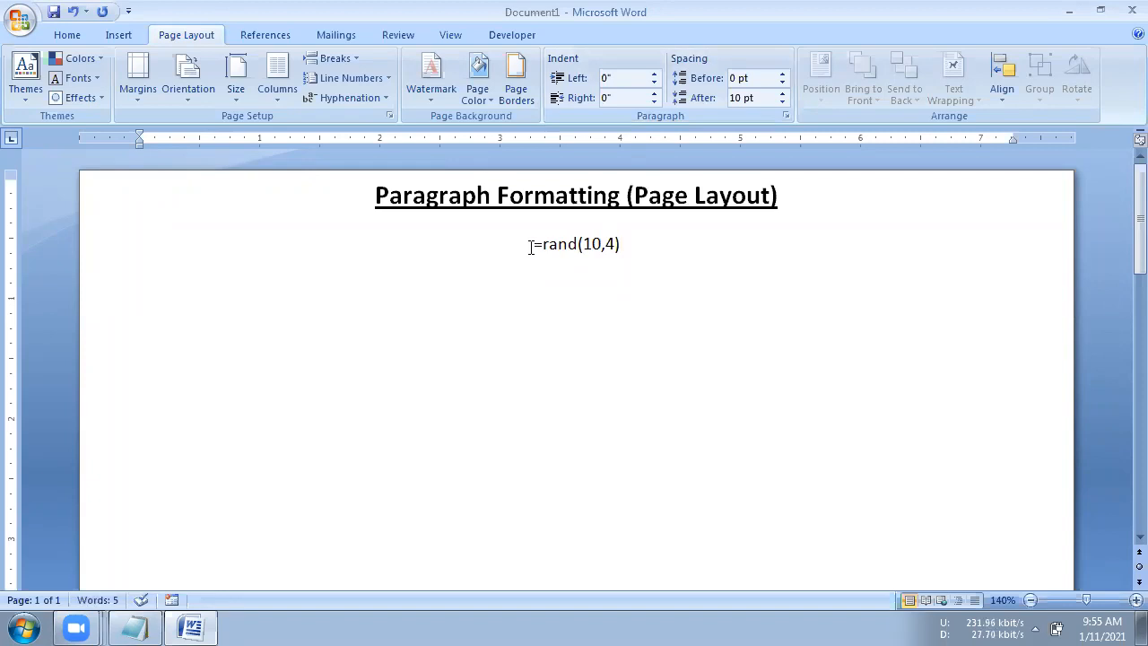
left_click(64, 34)
left_click(392, 91)
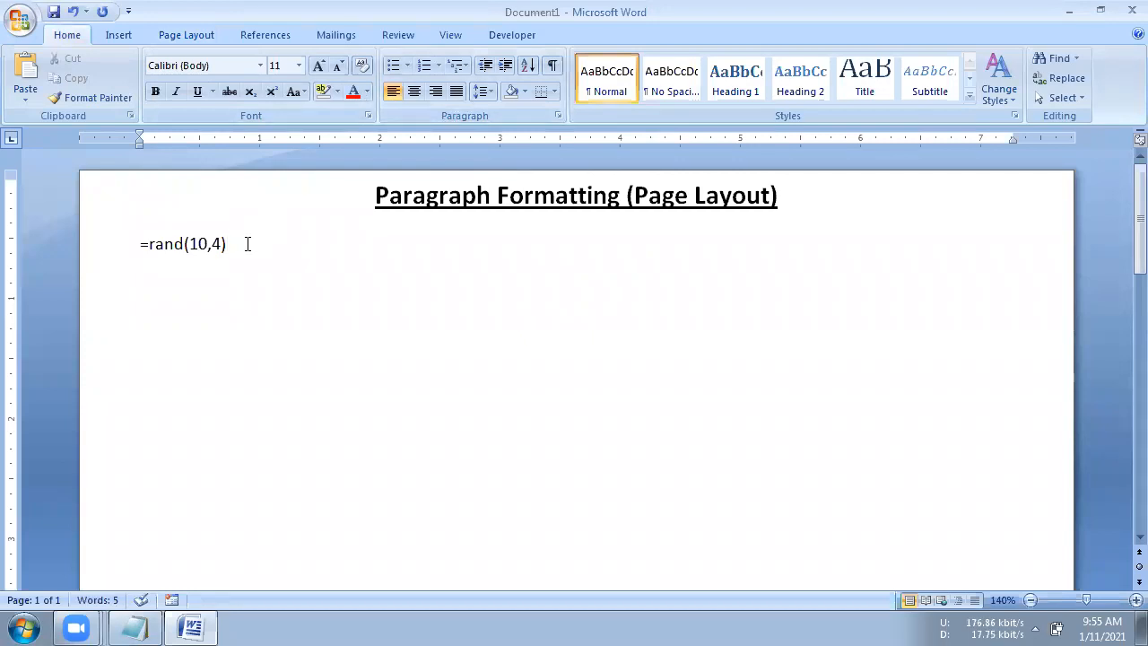
key("Return")
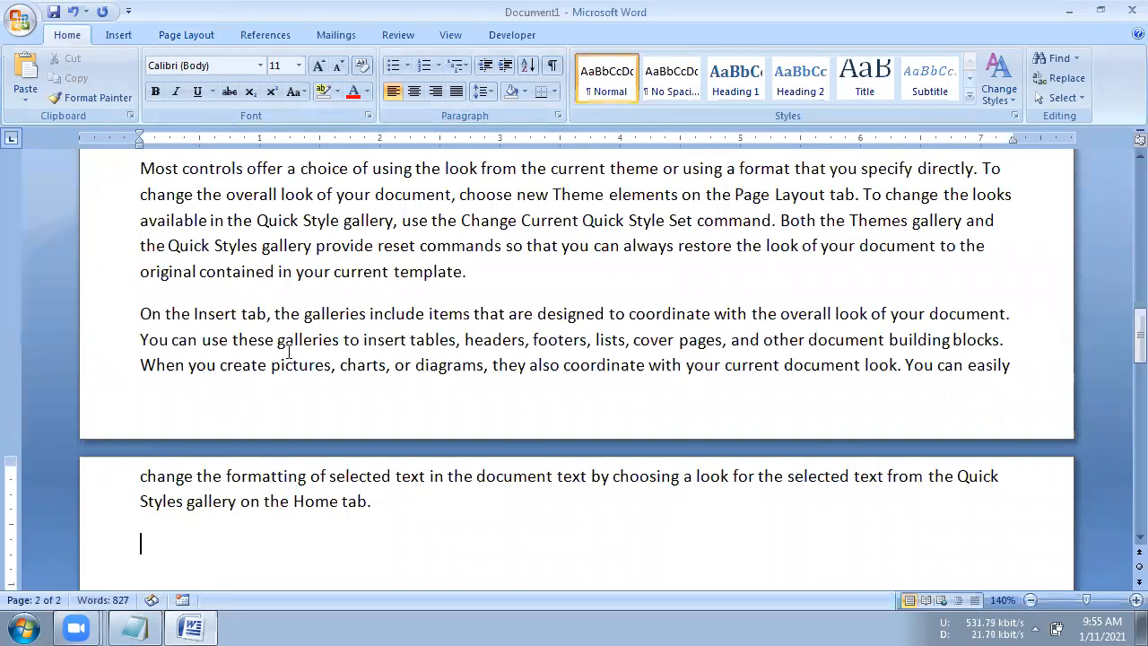
scroll(254, 299, "up", 7)
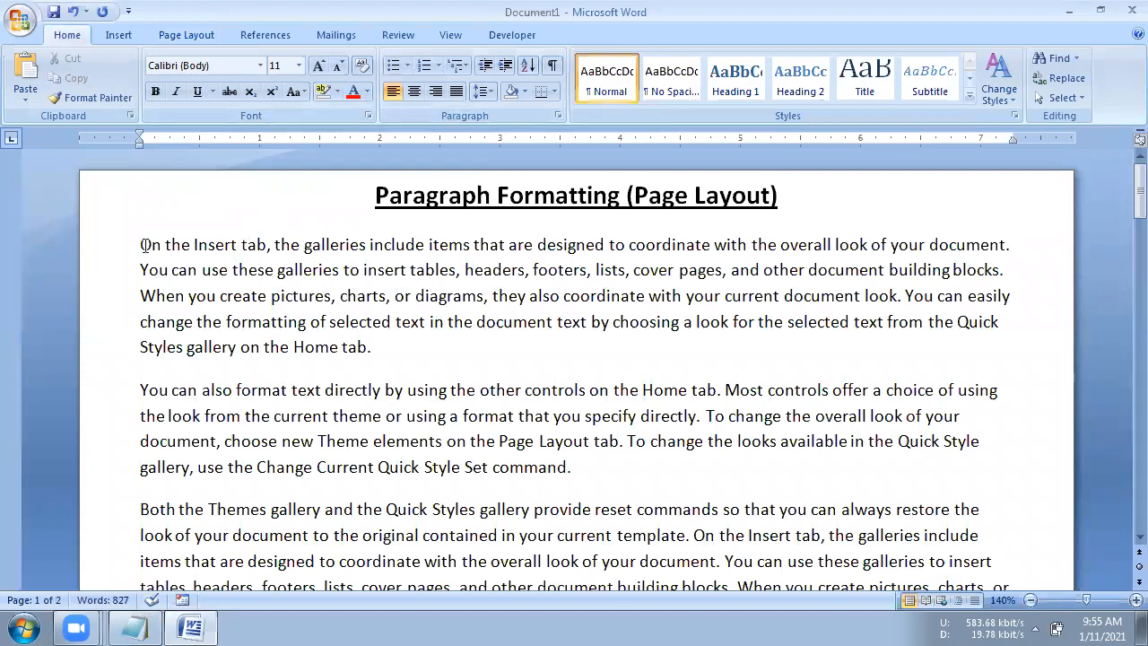
left_click_drag(141, 245, 380, 352)
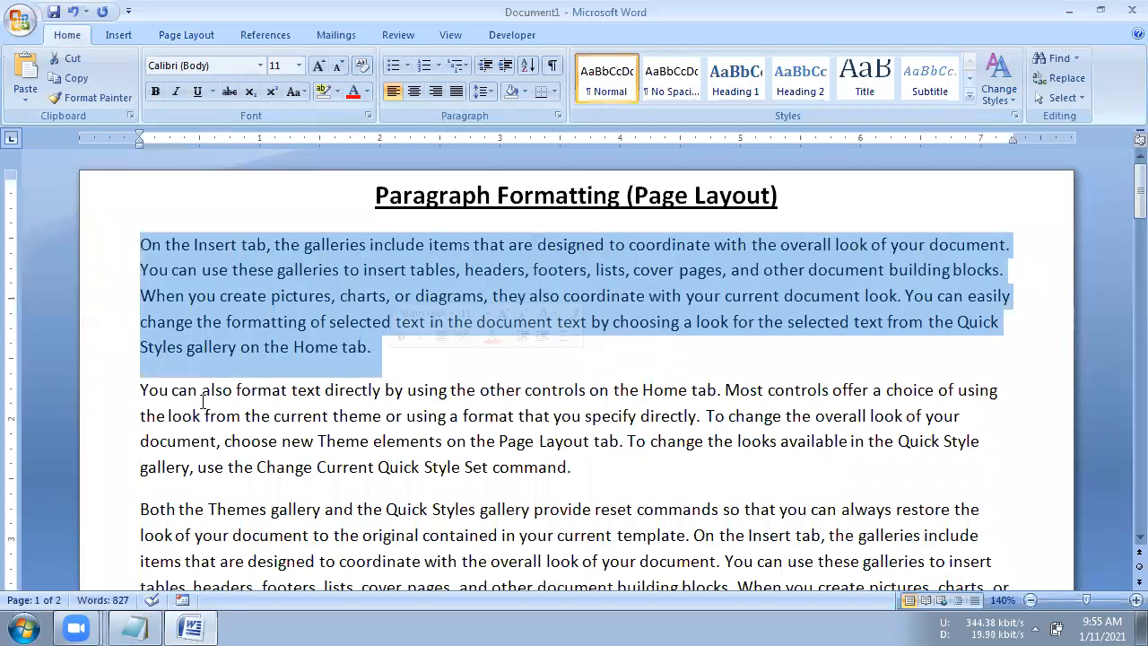
left_click_drag(141, 390, 573, 475)
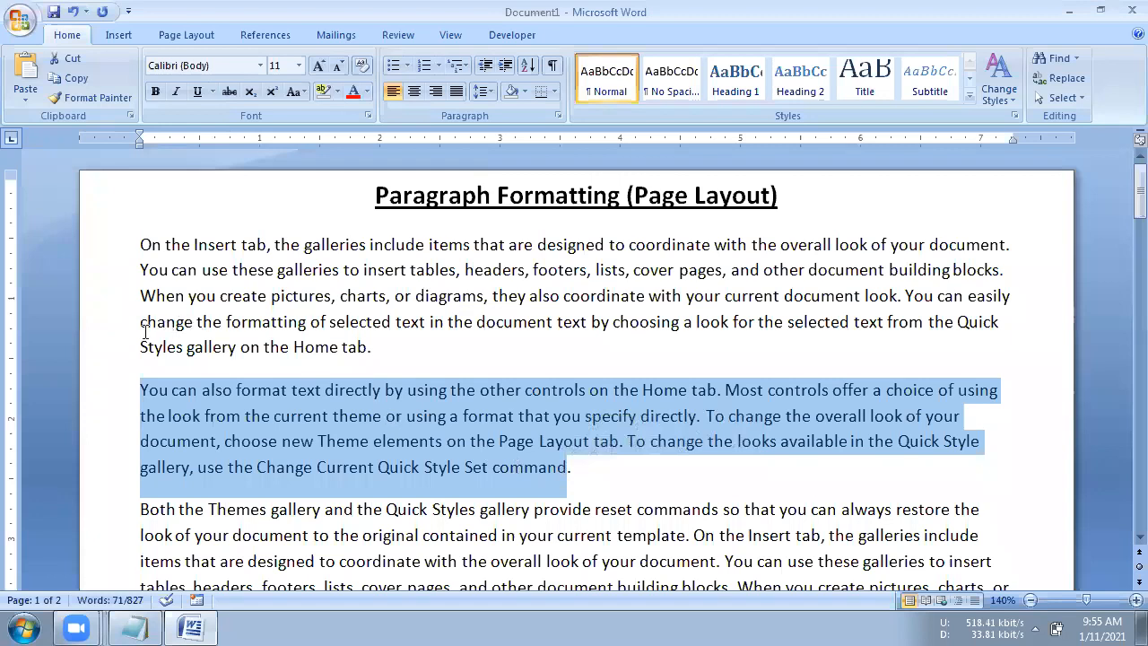
scroll(146, 332, "down", 3)
left_click_drag(146, 331, 636, 427)
scroll(646, 423, "up", 2)
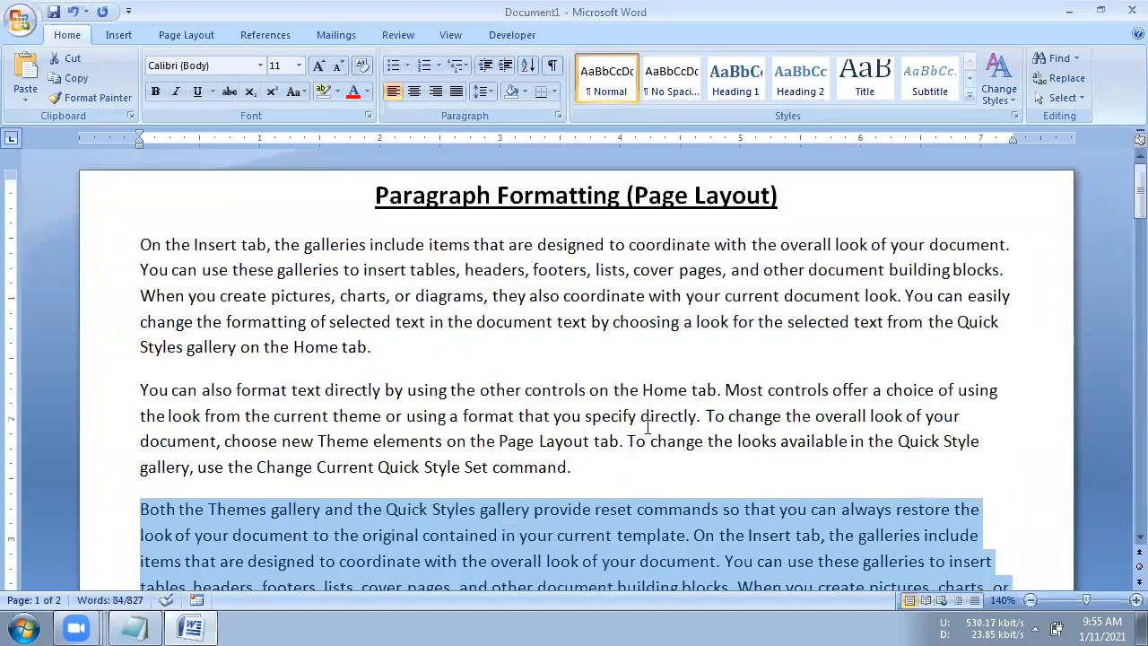
left_click(445, 323)
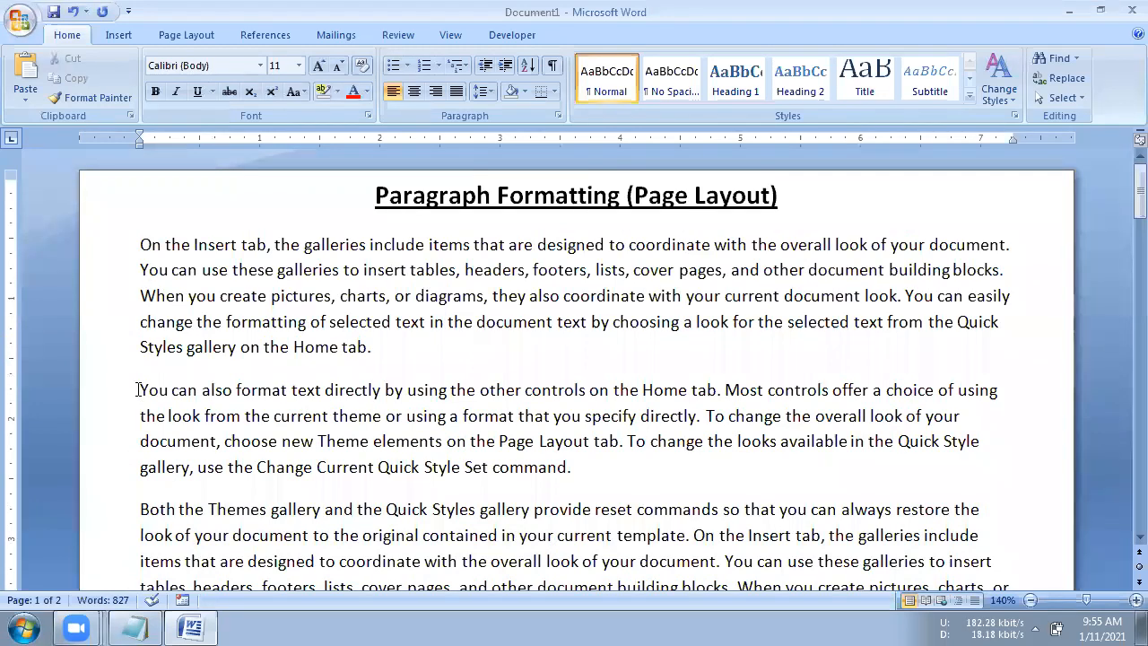
left_click_drag(140, 390, 592, 466)
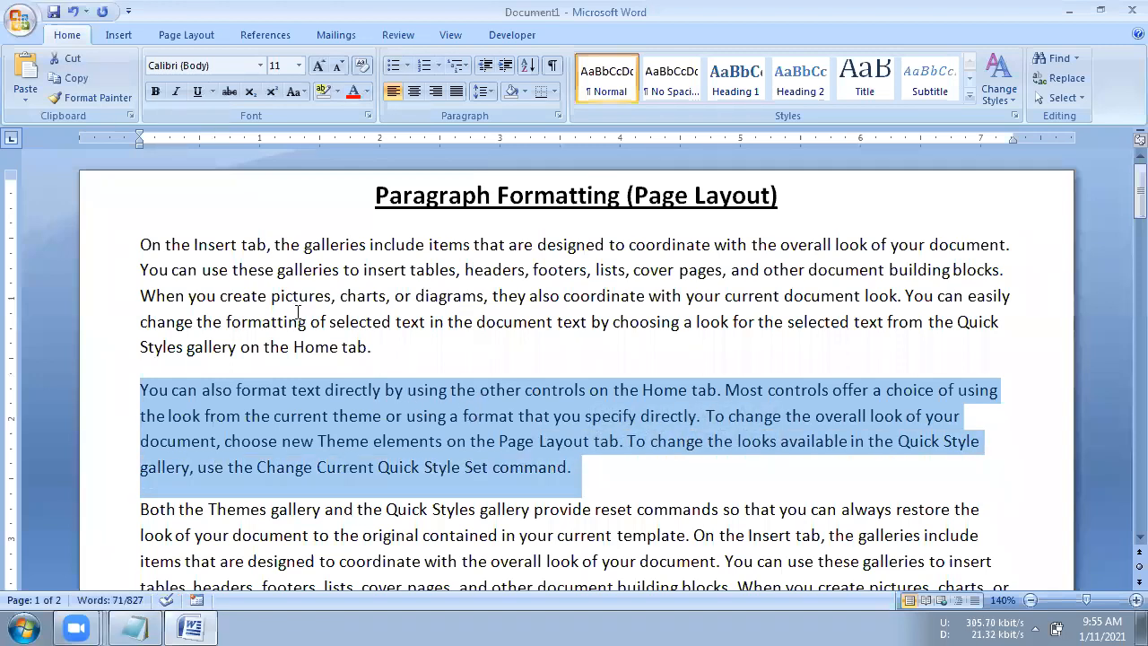
- Justify all the text in the document
left_click(141, 243)
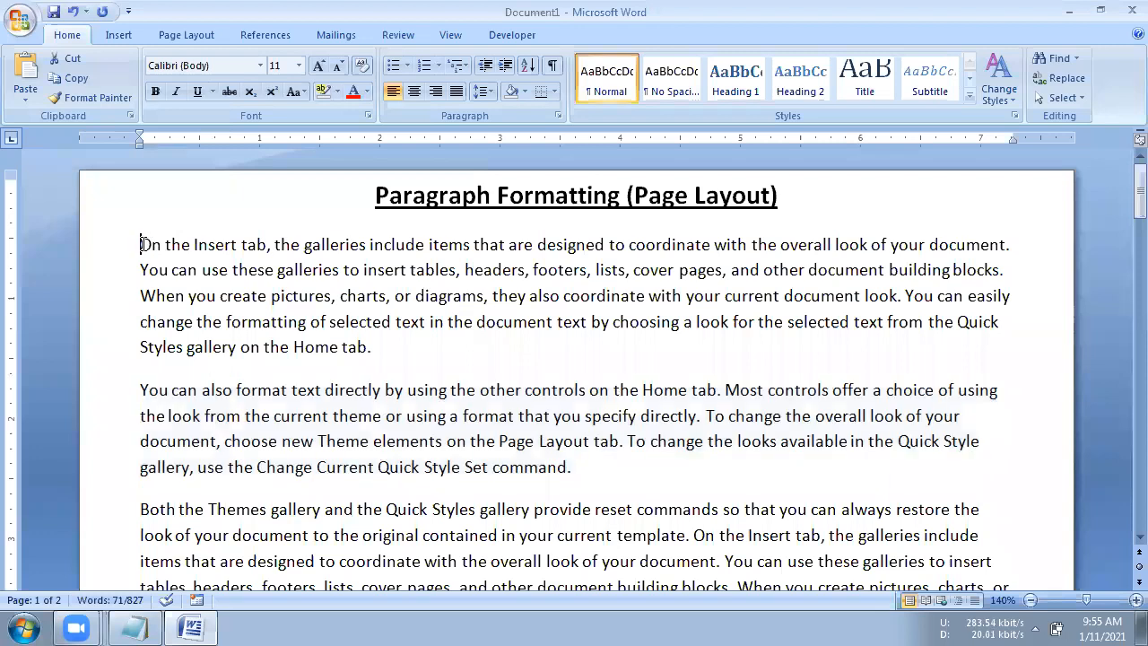
key("ctrl+a")
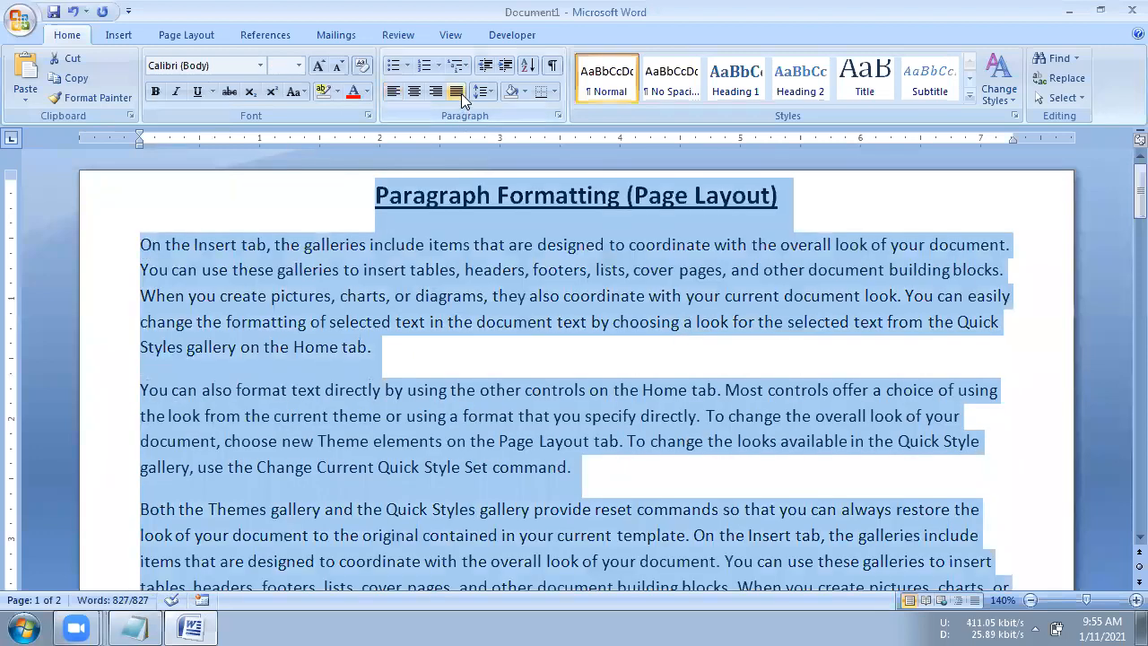
left_click(459, 93)
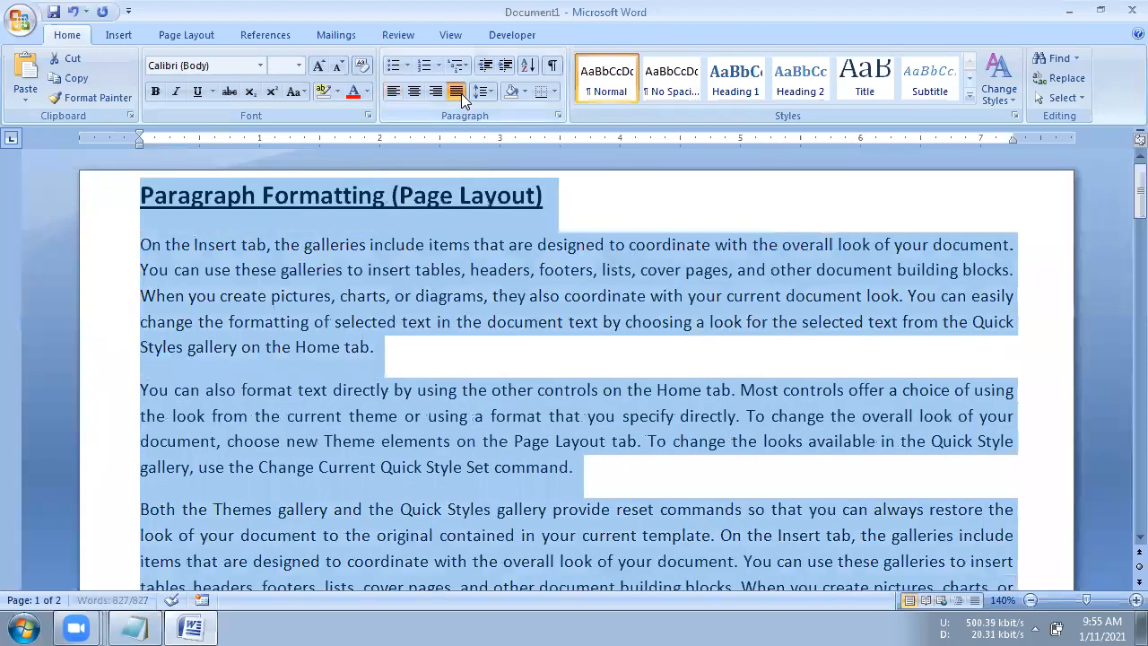
- Center the heading "Paragraph Formatting (Page Layout)"
left_click(136, 220)
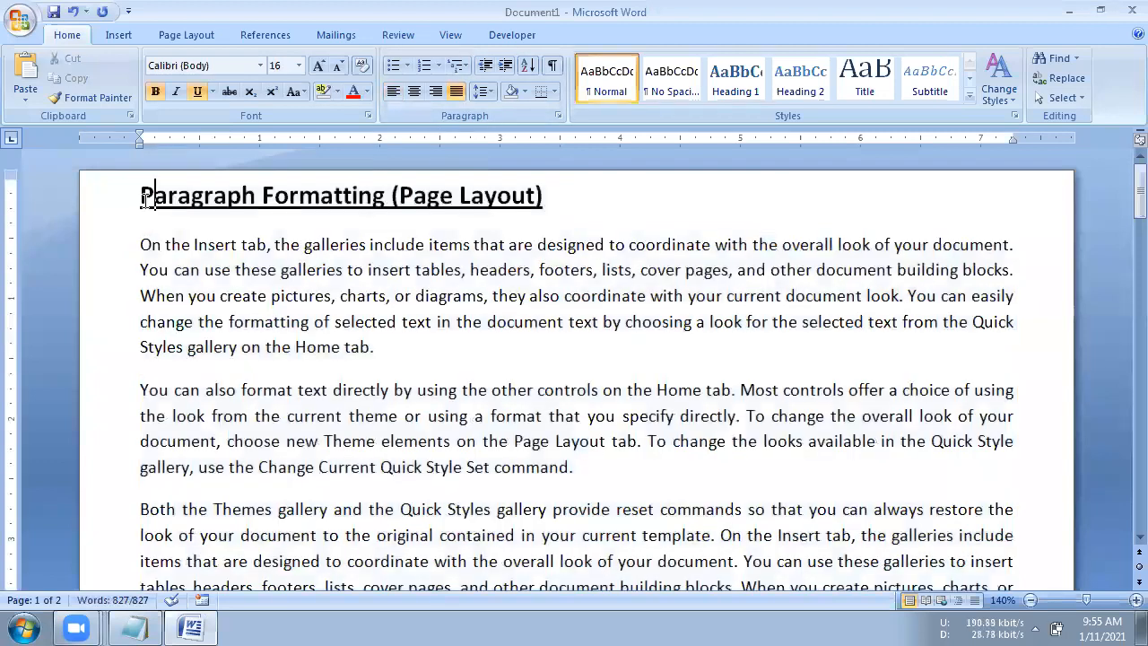
left_click(418, 90)
left_click(351, 347)
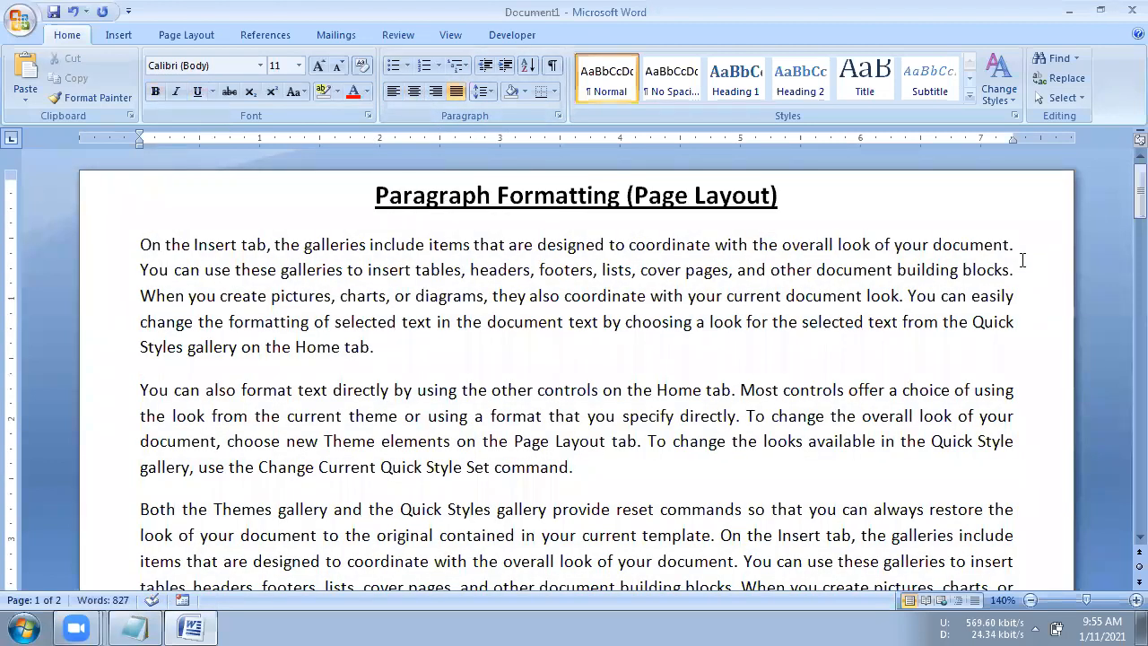
left_click_drag(1023, 260, 1013, 296)
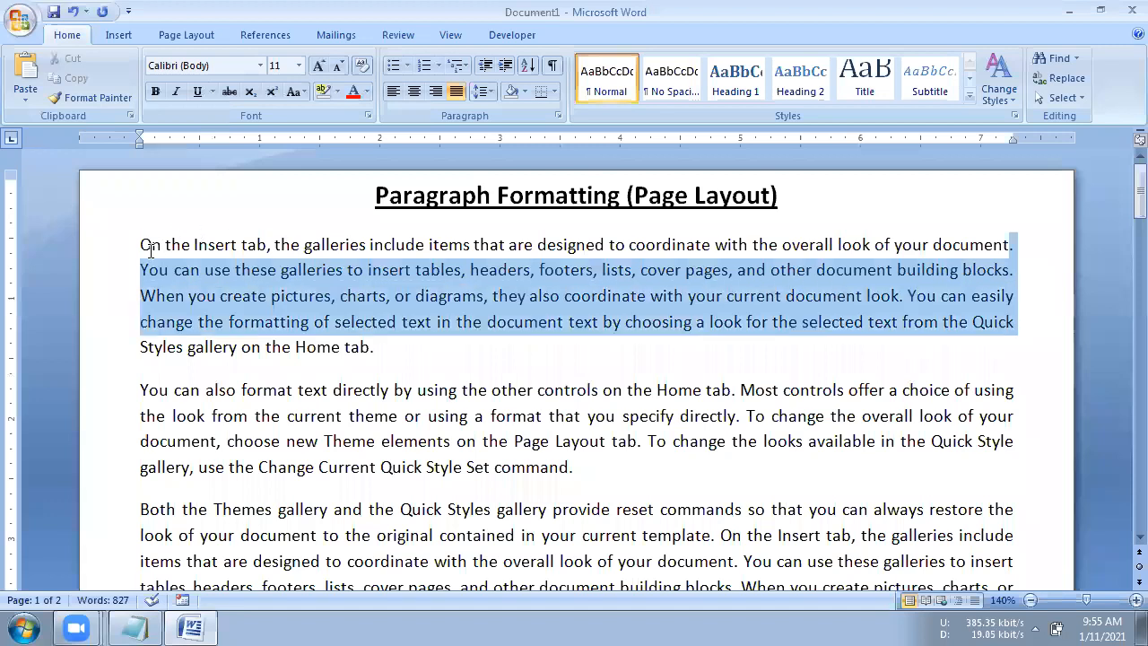
scroll(166, 434, "down", 1)
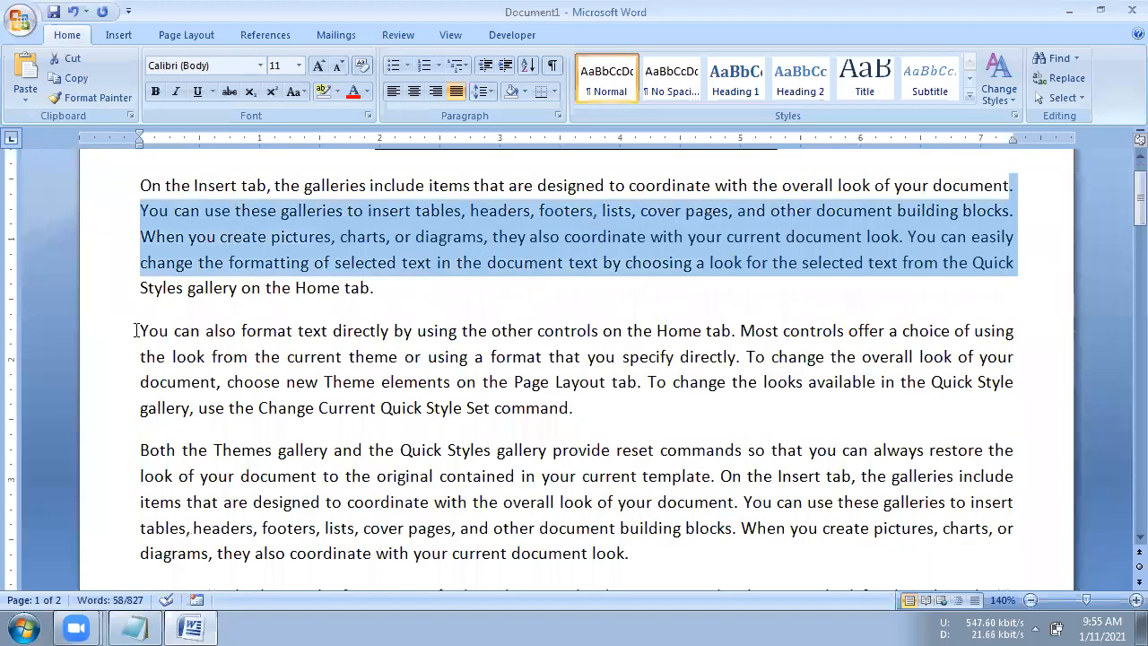
left_click_drag(137, 331, 568, 409)
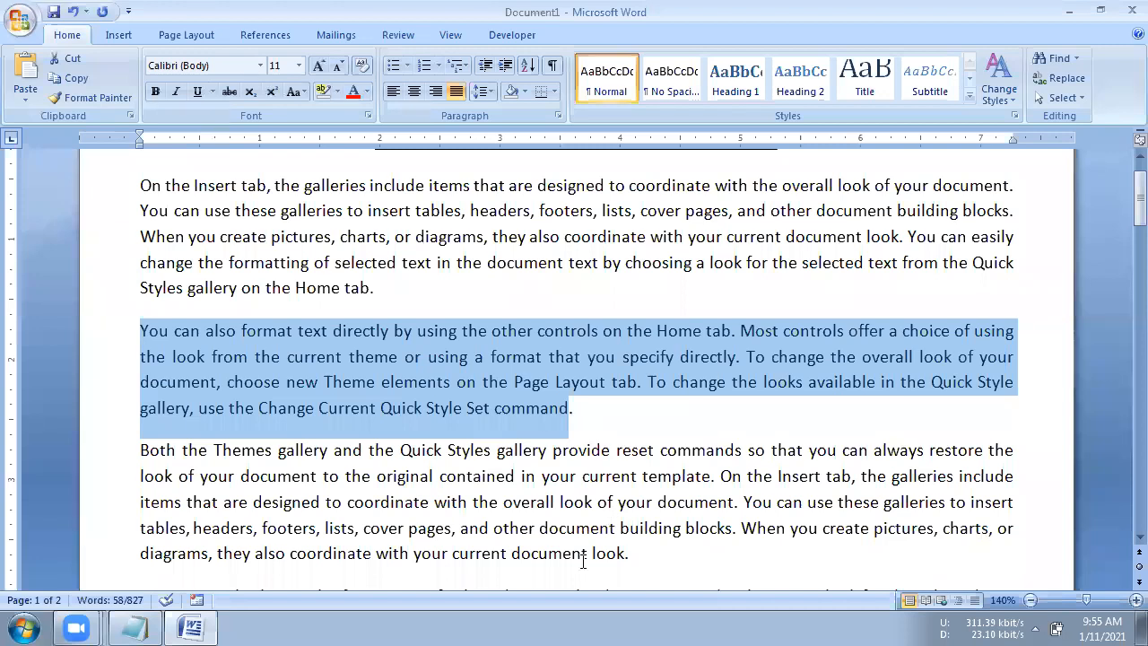
left_click(582, 532)
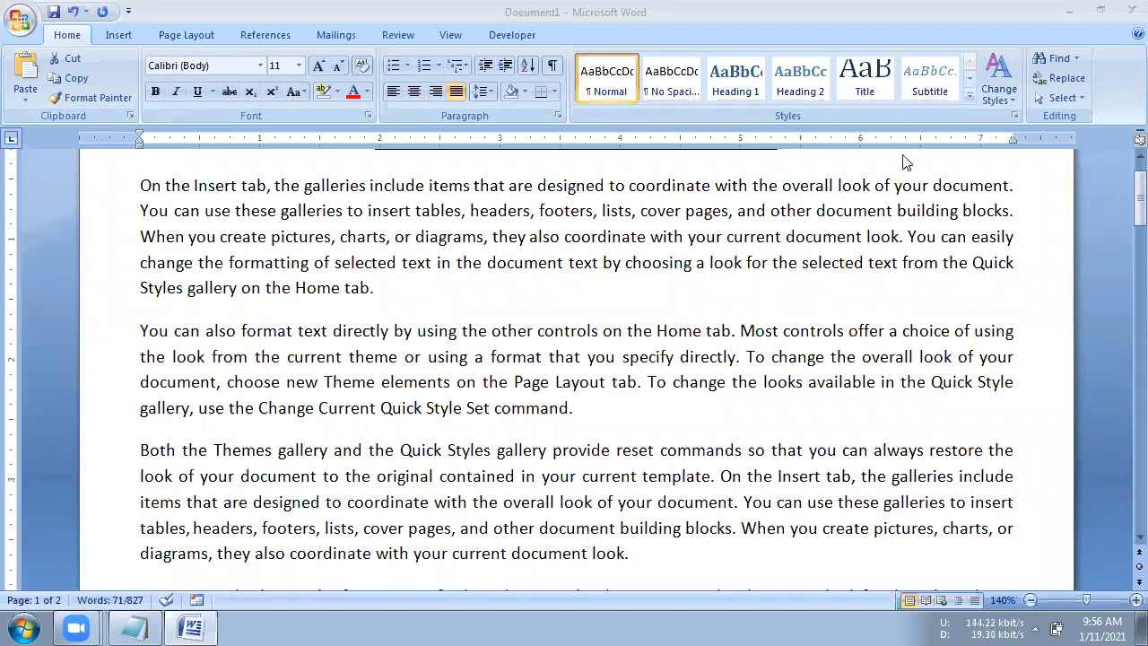
- Select the second body paragraph and set its left indent to 0.5"
triple_click(212, 361)
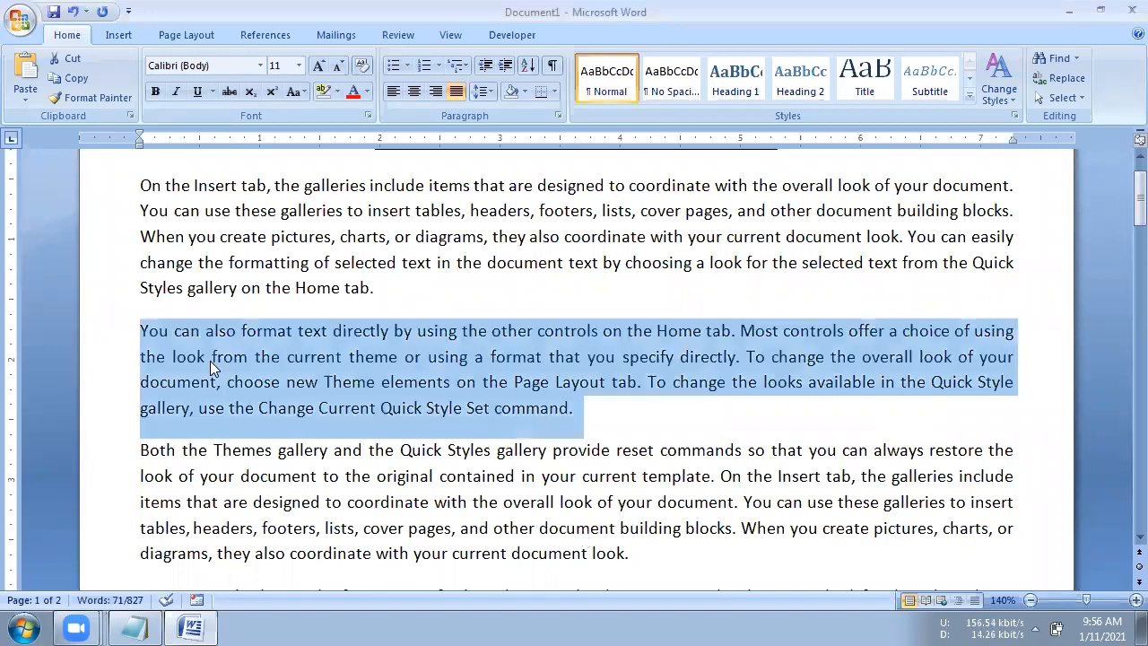
scroll(228, 399, "up", 1)
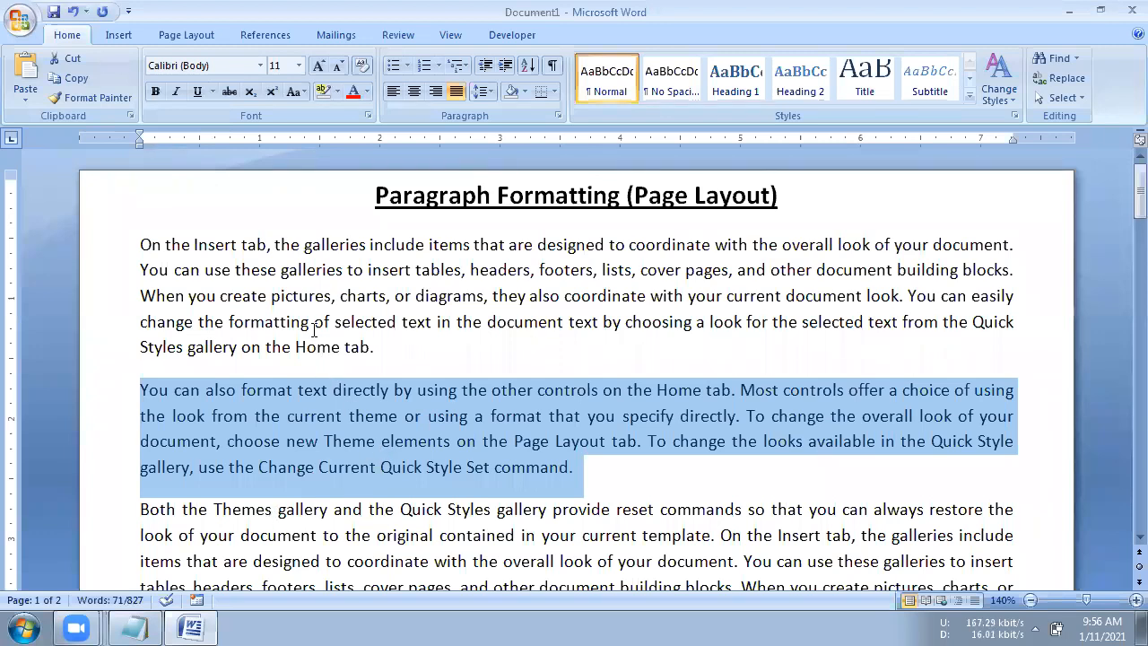
left_click(191, 38)
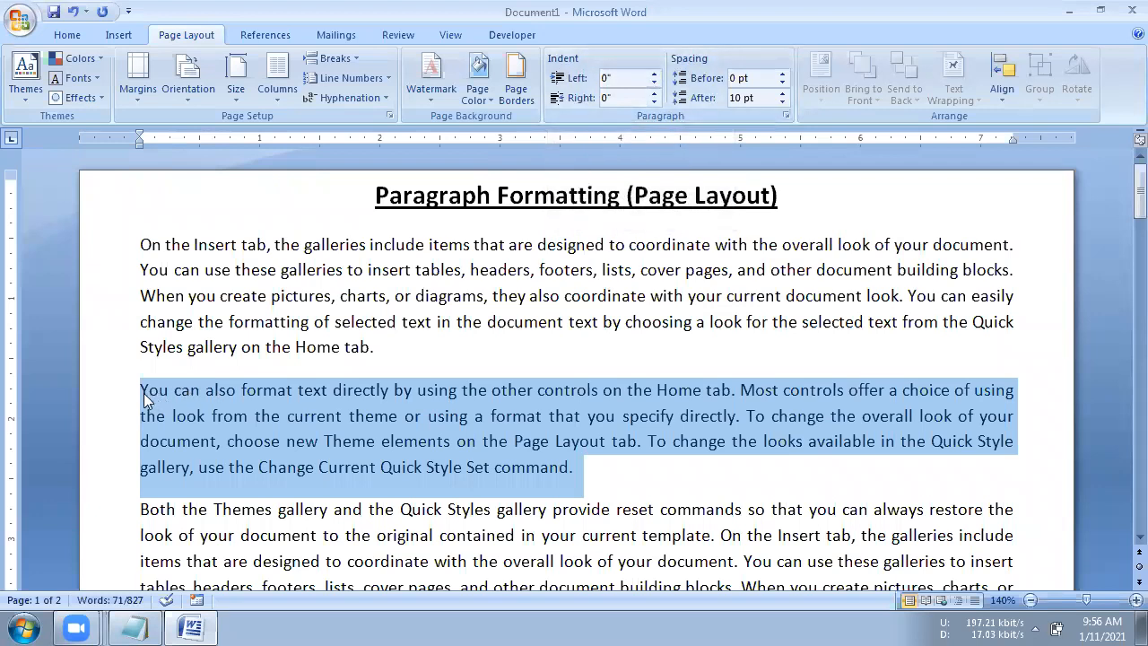
left_click(654, 78)
left_click(654, 78)
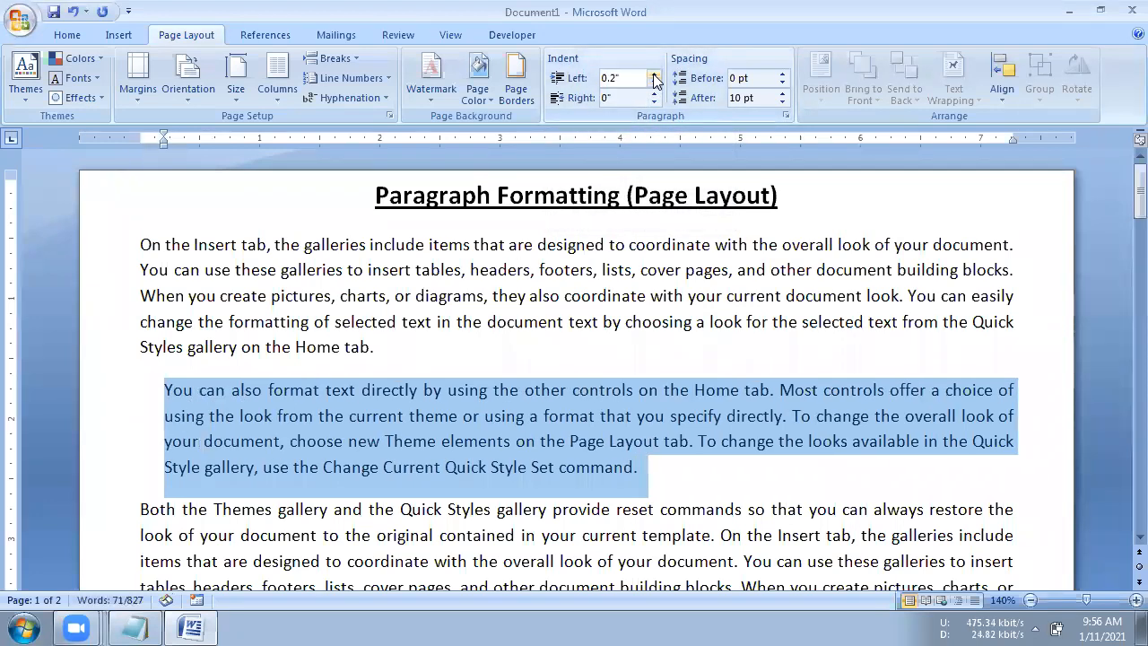
left_click(654, 78)
left_click(654, 78)
left_click(653, 78)
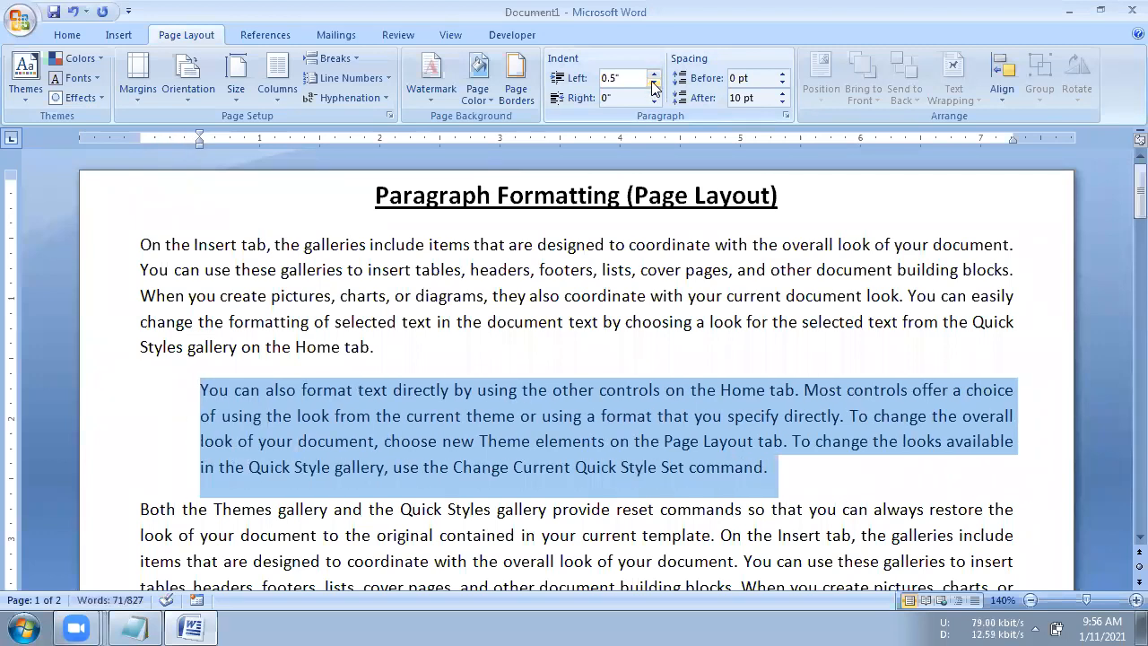
- Reset the second body paragraph's left indent to 0"
left_click(654, 85)
left_click(653, 85)
left_click(654, 86)
left_click(654, 85)
left_click(653, 85)
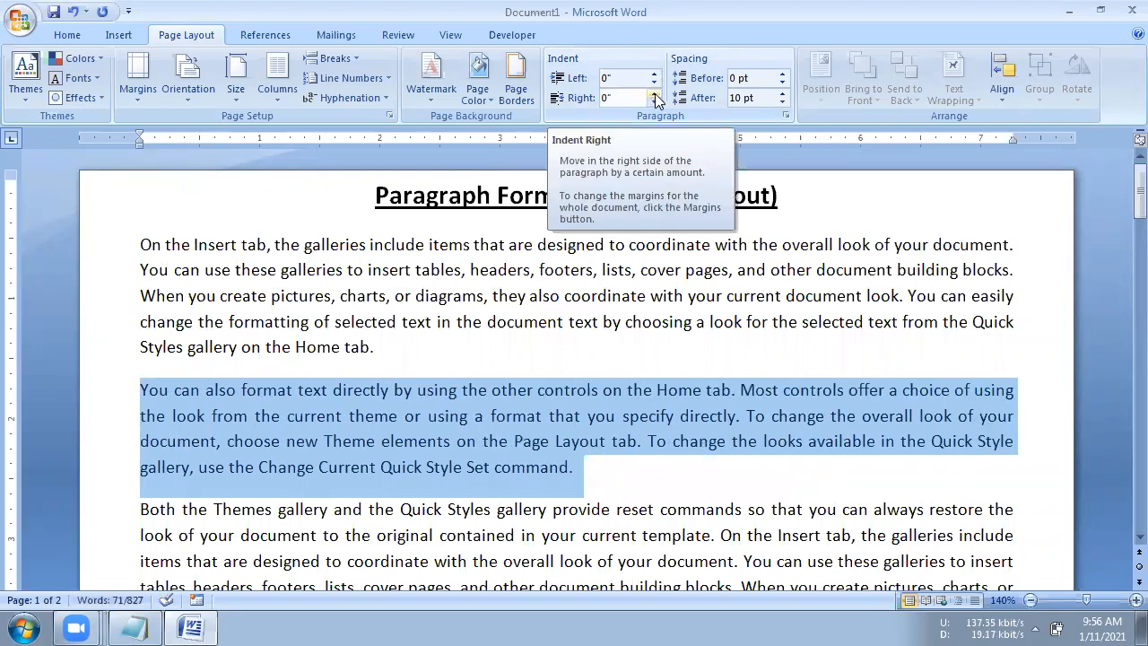
- Set the right indent of the second body paragraph to 1"
left_click(653, 93)
left_click(654, 93)
left_click(654, 93)
left_click(654, 93)
left_click(654, 93)
left_click(654, 93)
left_click(654, 93)
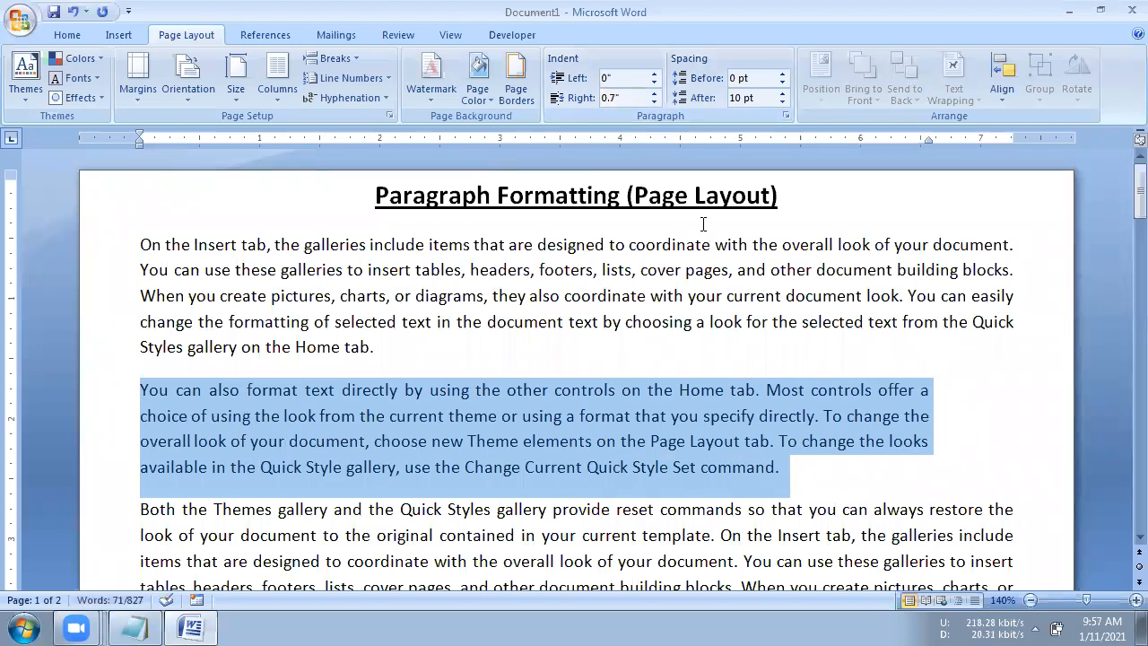
left_click(654, 94)
left_click(653, 94)
left_click(655, 95)
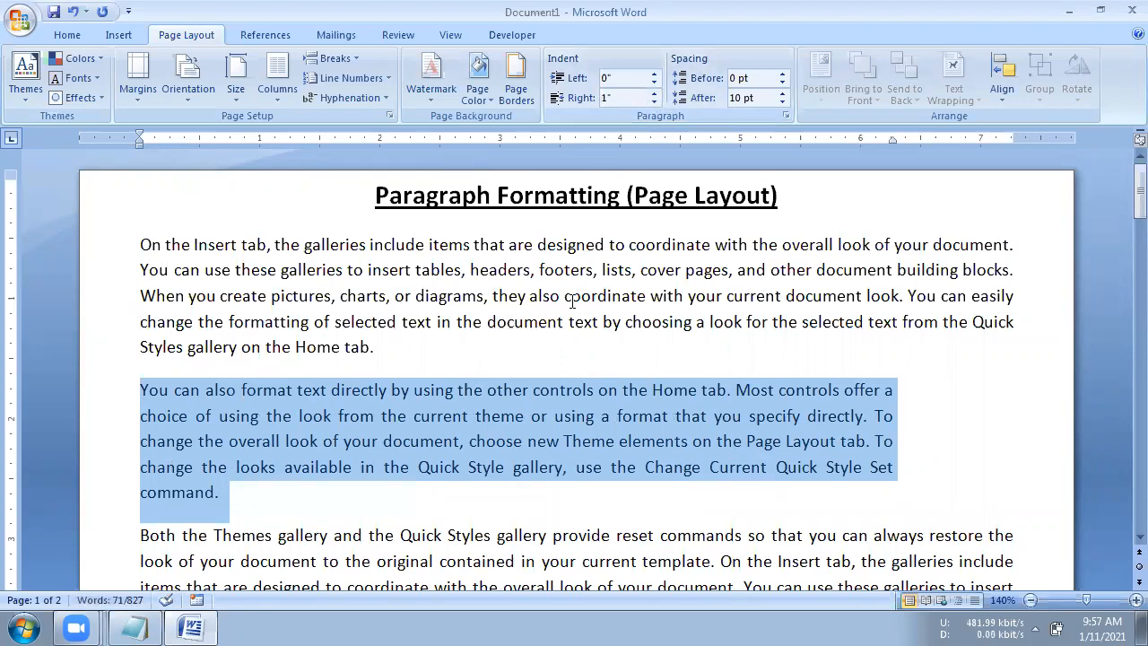
- Reset the second body paragraph's right indent to 0"
left_click(659, 103)
left_click(659, 102)
left_click(658, 101)
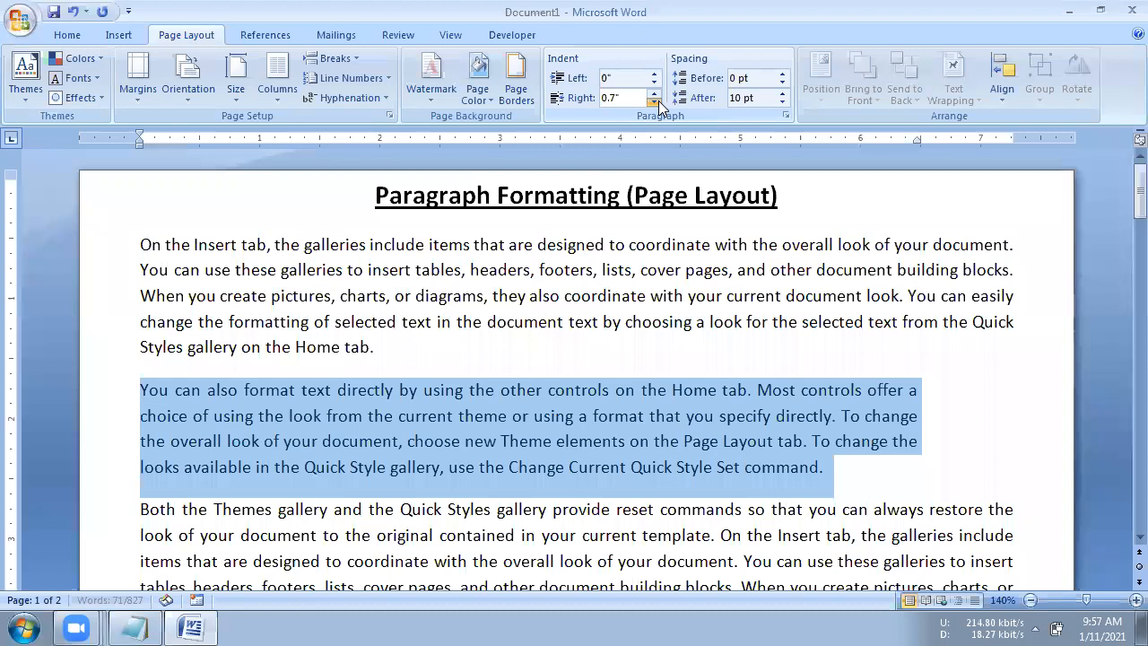
left_click(659, 104)
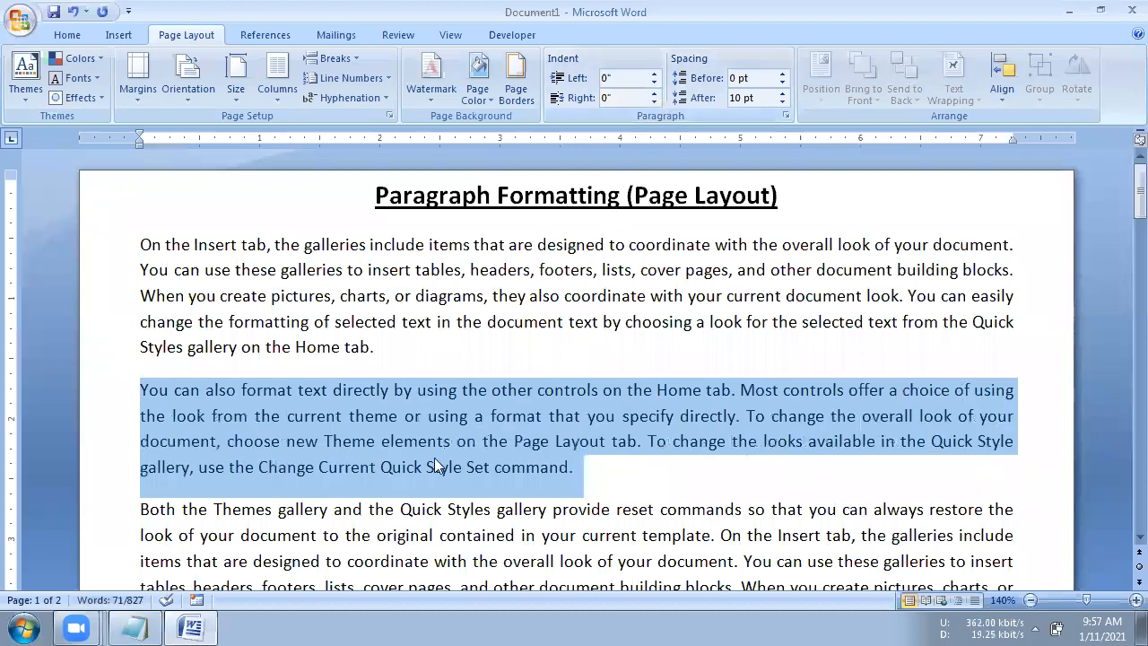
- Place the cursor at the start of the second body paragraph, set its left indent to 0.1" and return it to 0"
left_click(247, 383)
left_click(142, 391)
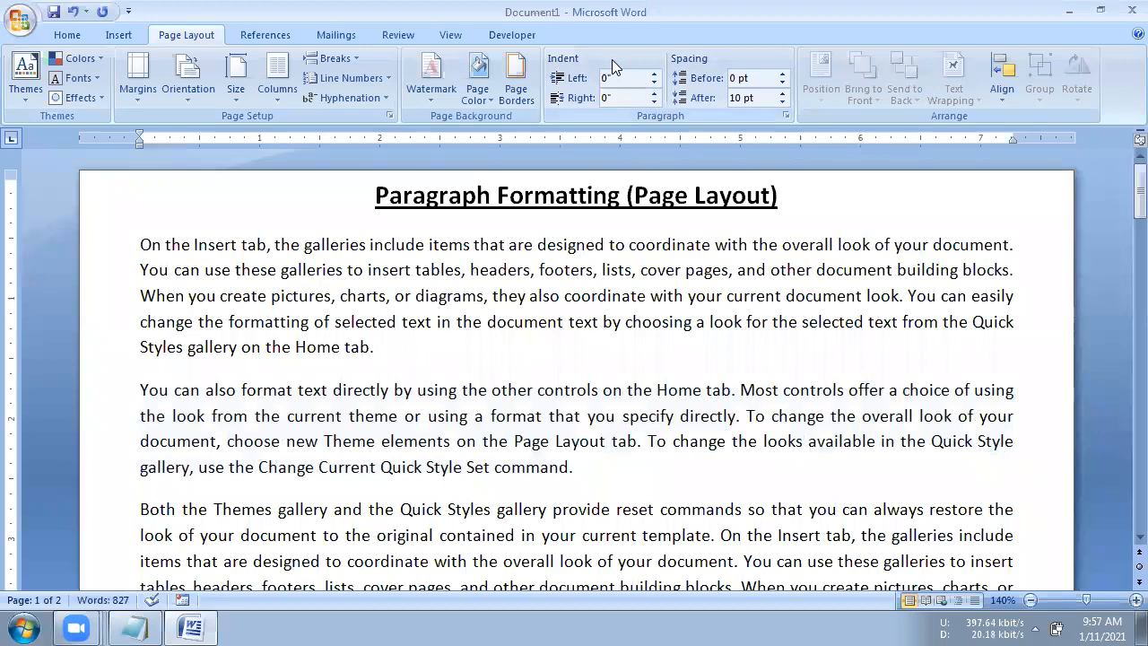
left_click(654, 75)
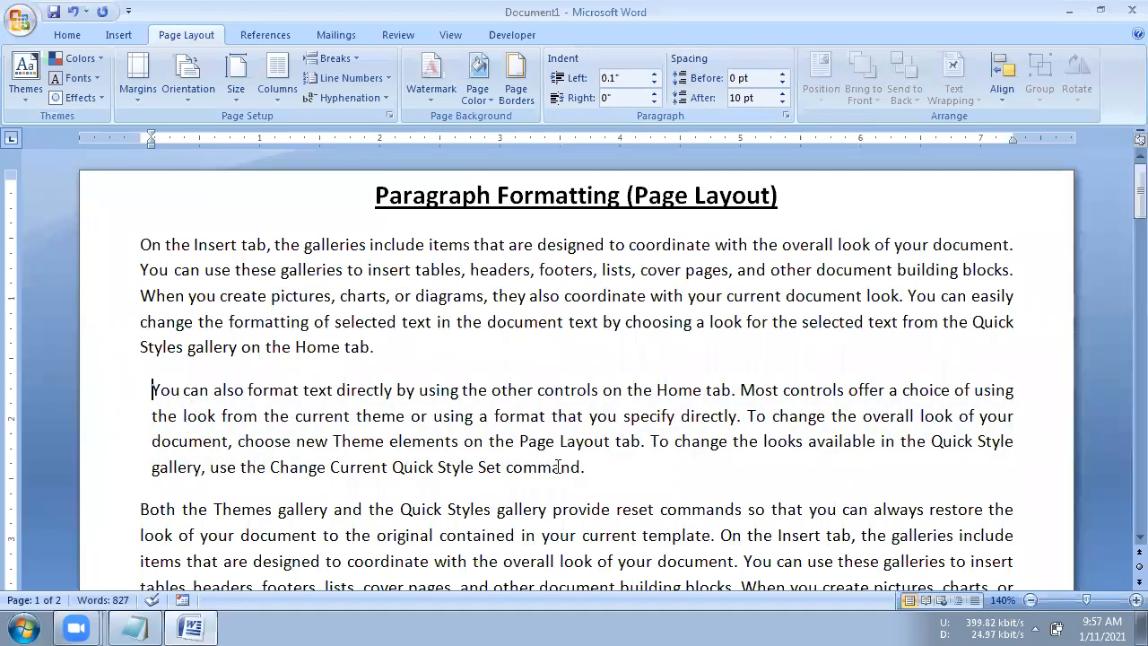
left_click(654, 86)
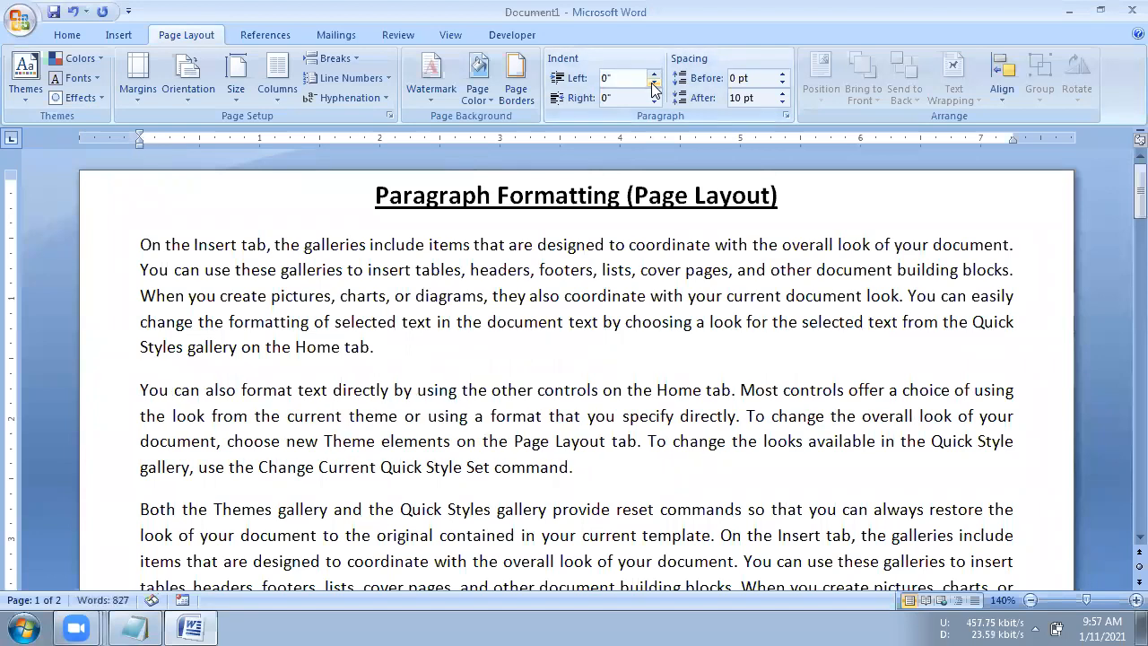
left_click_drag(140, 389, 587, 474)
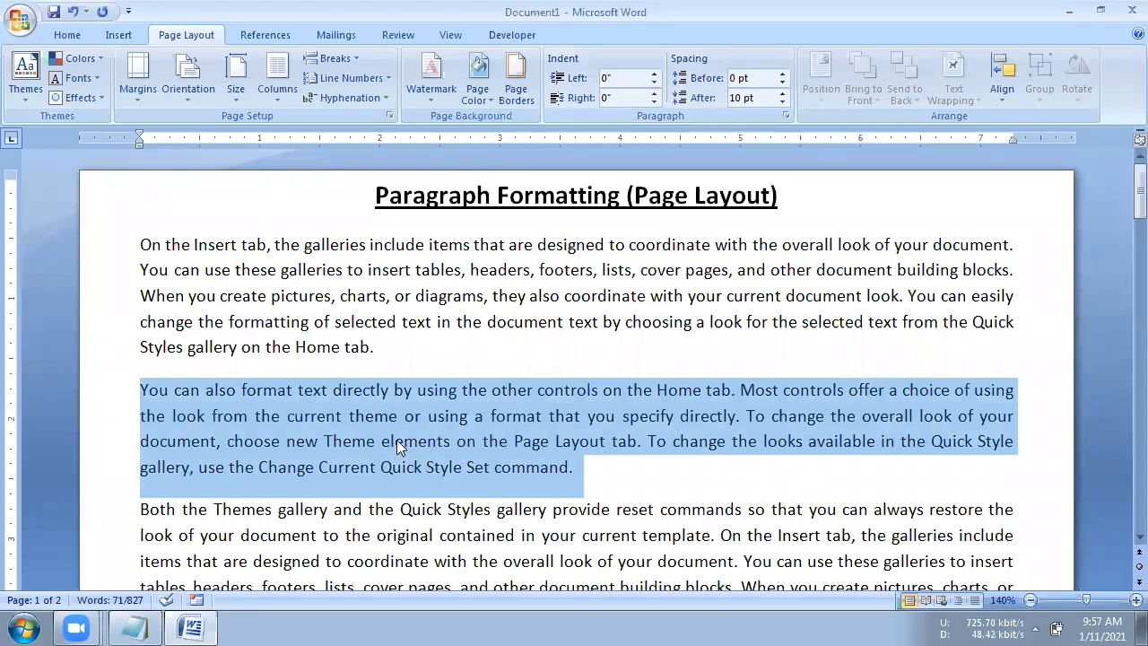
left_click(325, 363)
left_click_drag(354, 355, 375, 350)
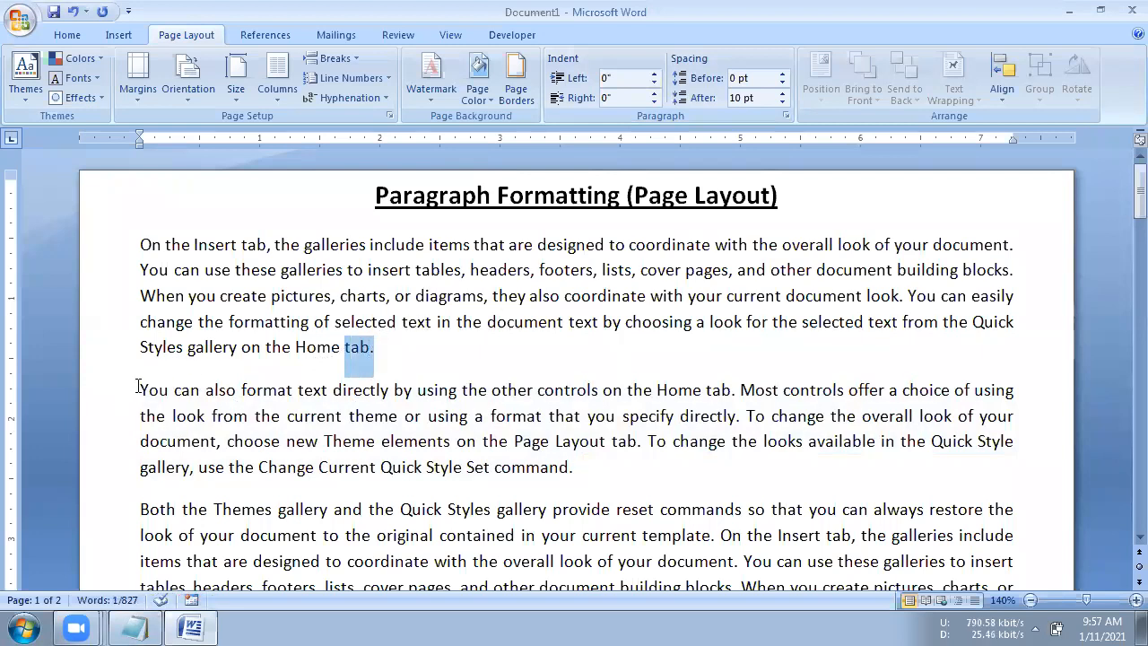
- Select the whole second body paragraph and increase its spacing before to 48 pt
left_click_drag(139, 387, 201, 391)
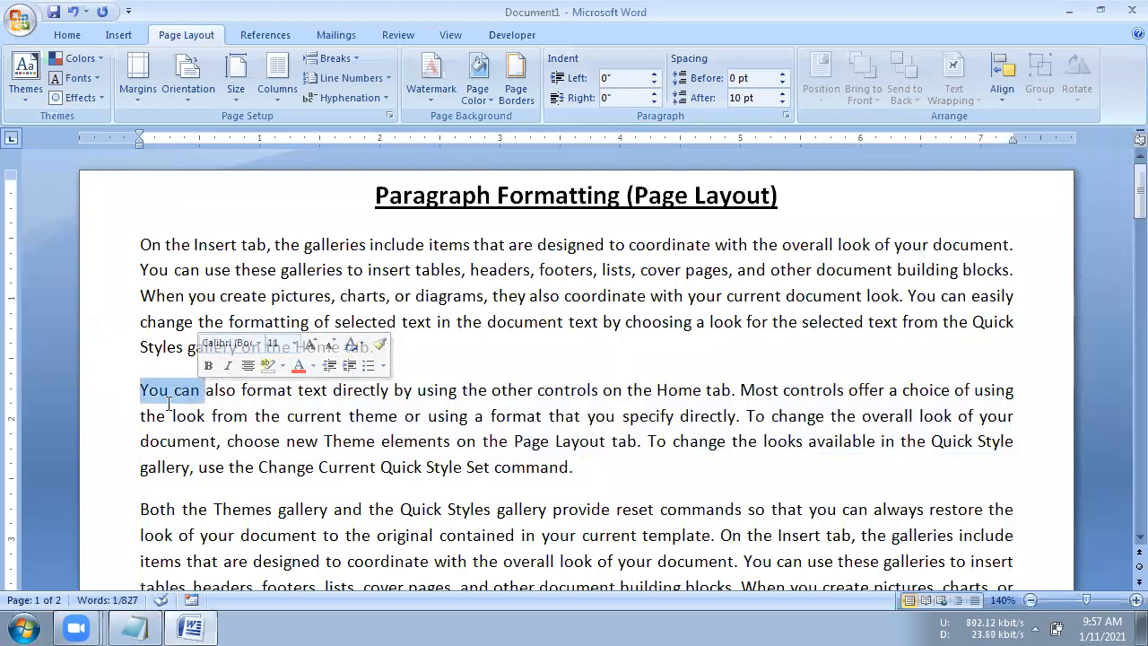
left_click(168, 440)
left_click_drag(141, 391, 590, 464)
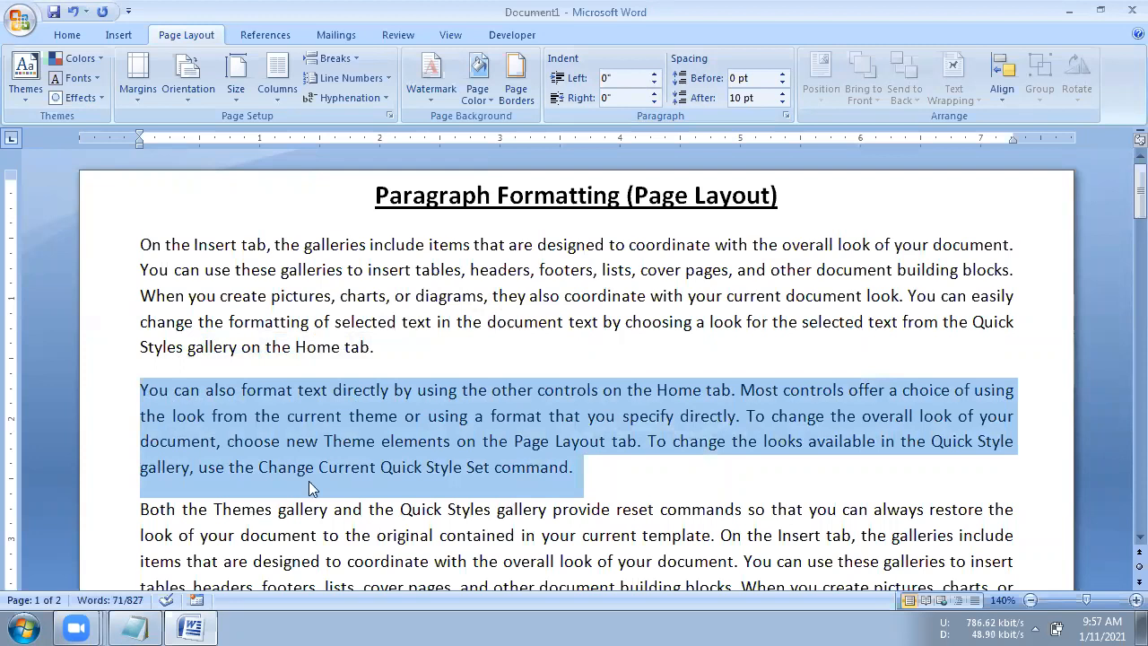
left_click(782, 78)
left_click(782, 78)
left_click(782, 78)
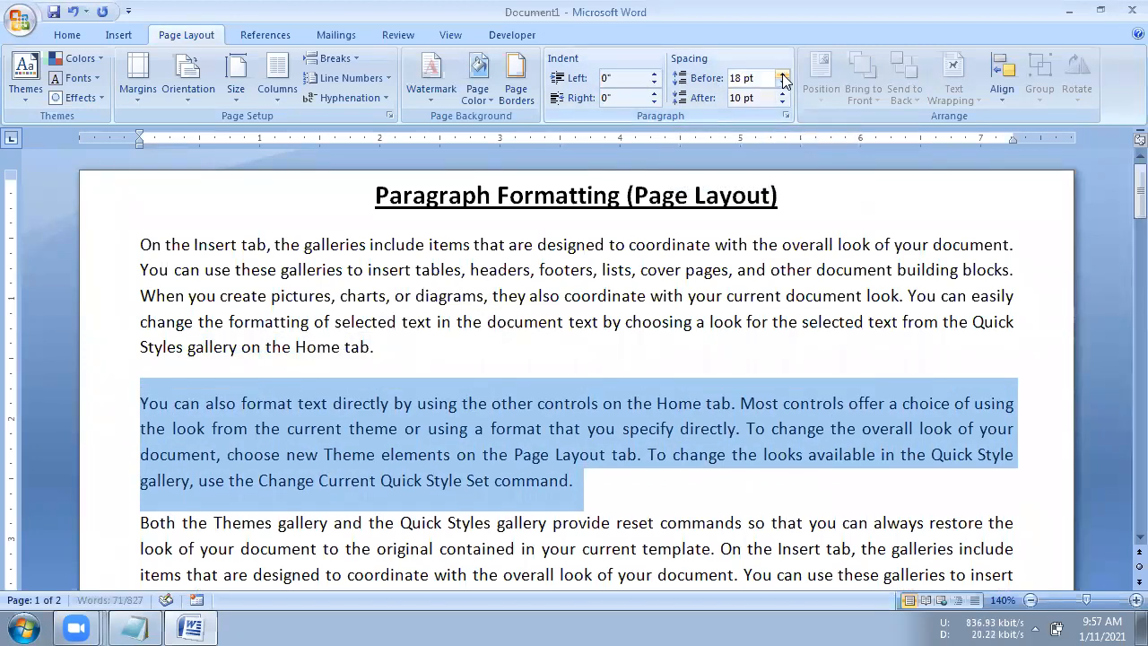
left_click(782, 78)
left_click(782, 78)
left_click(782, 78)
left_click(782, 78)
left_click(782, 78)
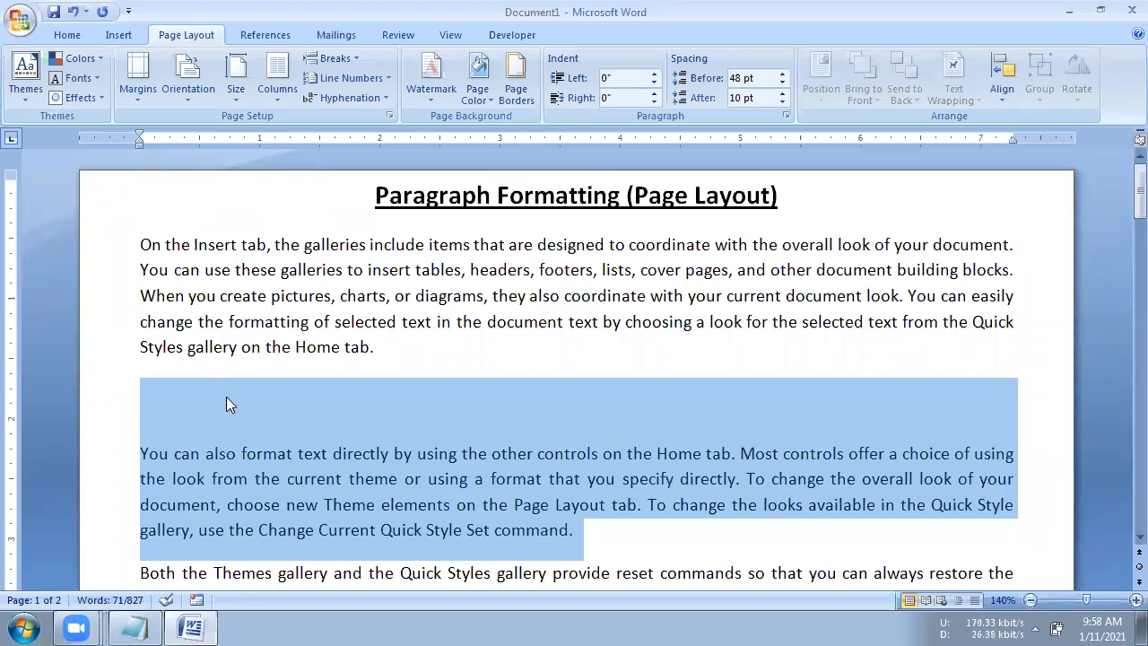
- Increase the second body paragraph's spacing after to 54 pt
left_click(782, 94)
scroll(776, 312, "down", 2)
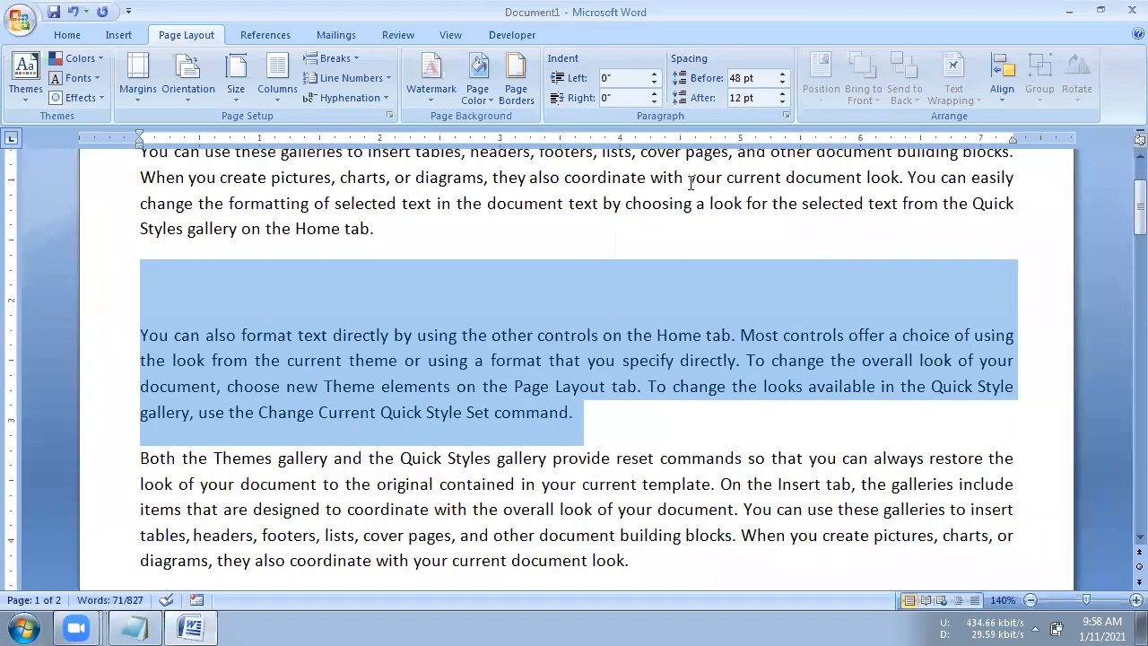
left_click(784, 93)
left_click(784, 93)
left_click(784, 93)
left_click(784, 93)
left_click(784, 93)
left_click(784, 93)
left_click(784, 94)
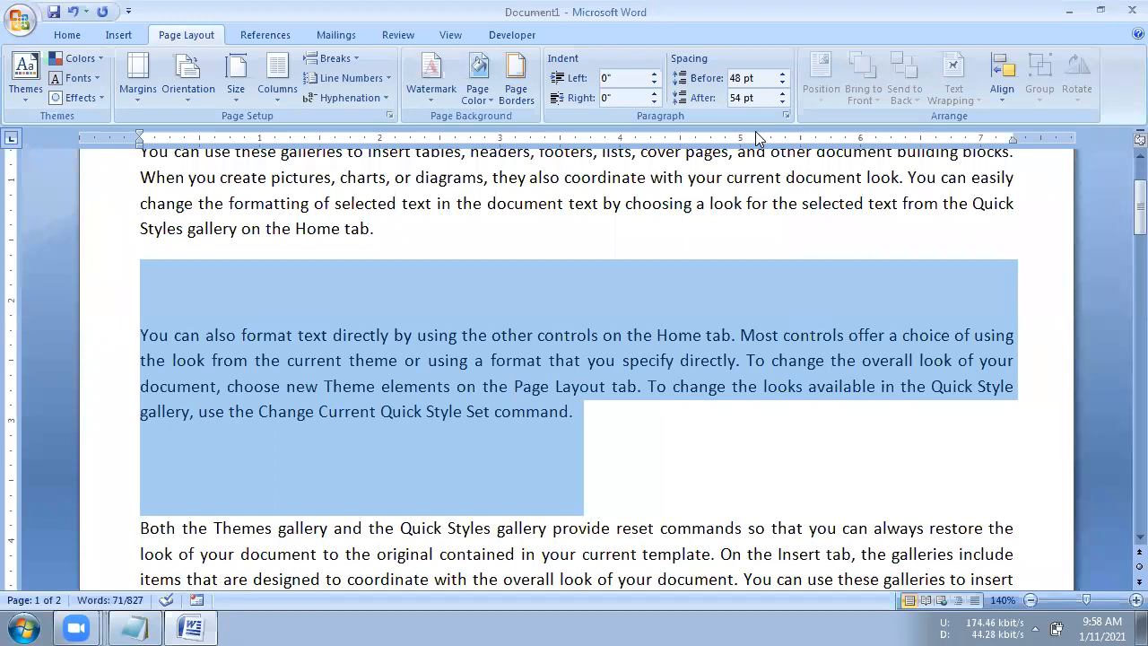
- Reduce the second body paragraph's spacing after to 12 pt
left_click(782, 102)
left_click(782, 102)
left_click(782, 103)
left_click(782, 102)
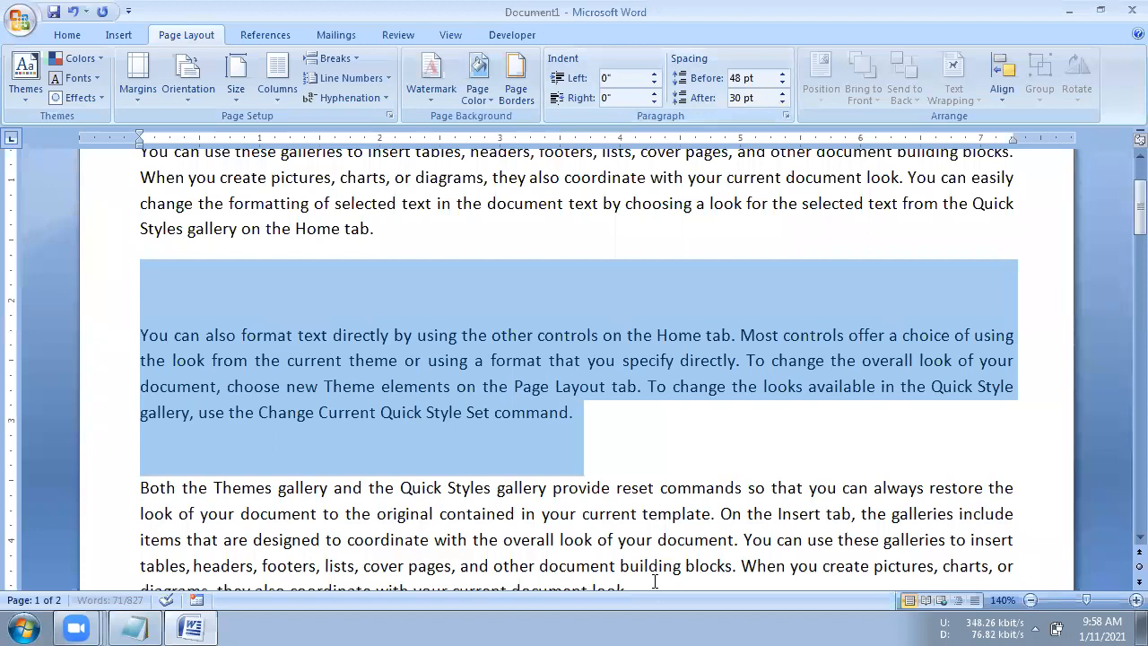
left_click(784, 101)
left_click(784, 101)
left_click(784, 101)
left_click(784, 101)
left_click(782, 94)
- Reset the second body paragraph's spacing before to 0 pt
left_click(782, 82)
left_click(782, 82)
left_click(783, 82)
left_click(782, 84)
left_click(782, 84)
left_click(782, 83)
left_click(782, 84)
left_click(782, 84)
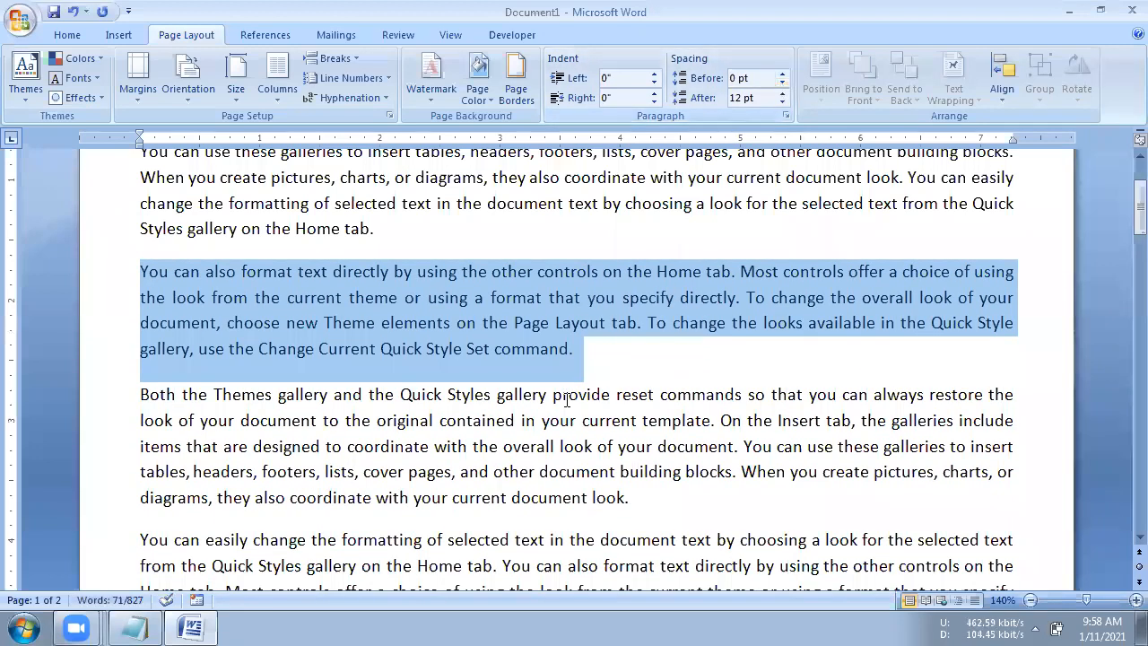
- Reselect the second body paragraph, examine the alignment choices in its Paragraph settings and close them without changes
left_click(566, 400)
left_click_drag(141, 271, 604, 342)
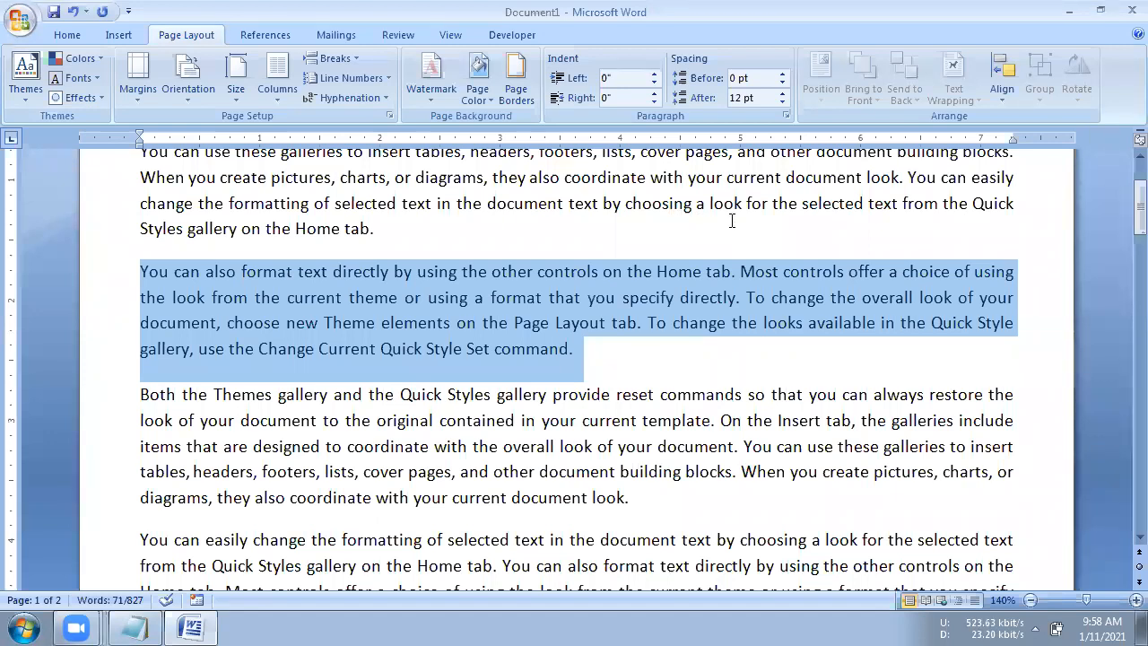
left_click(787, 117)
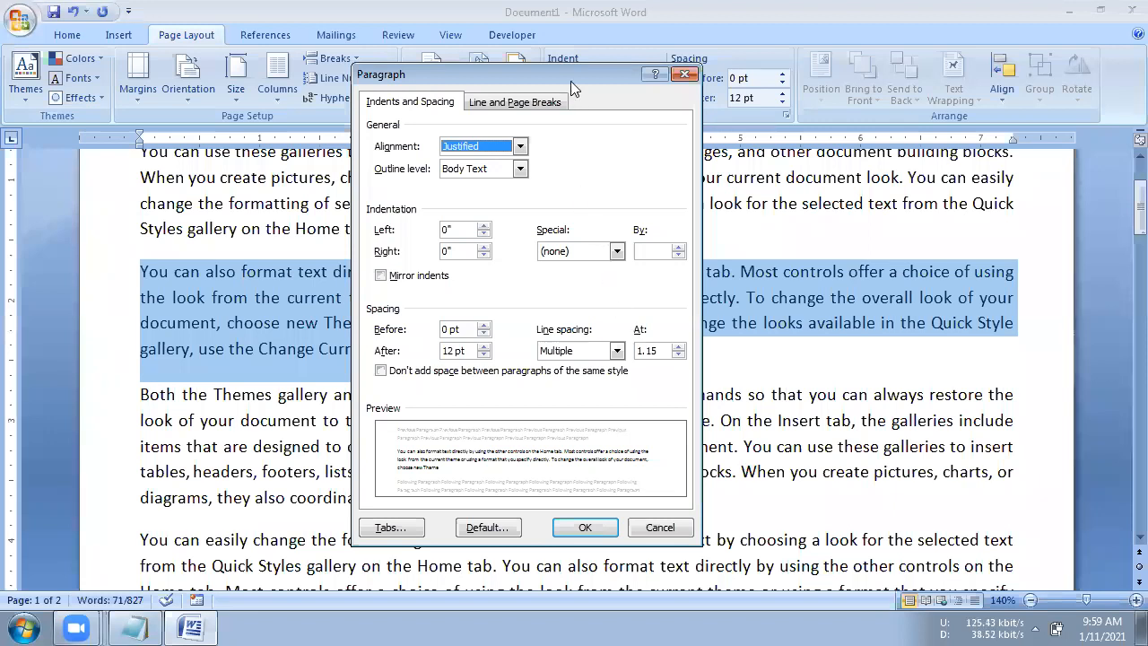
left_click_drag(576, 79, 666, 62)
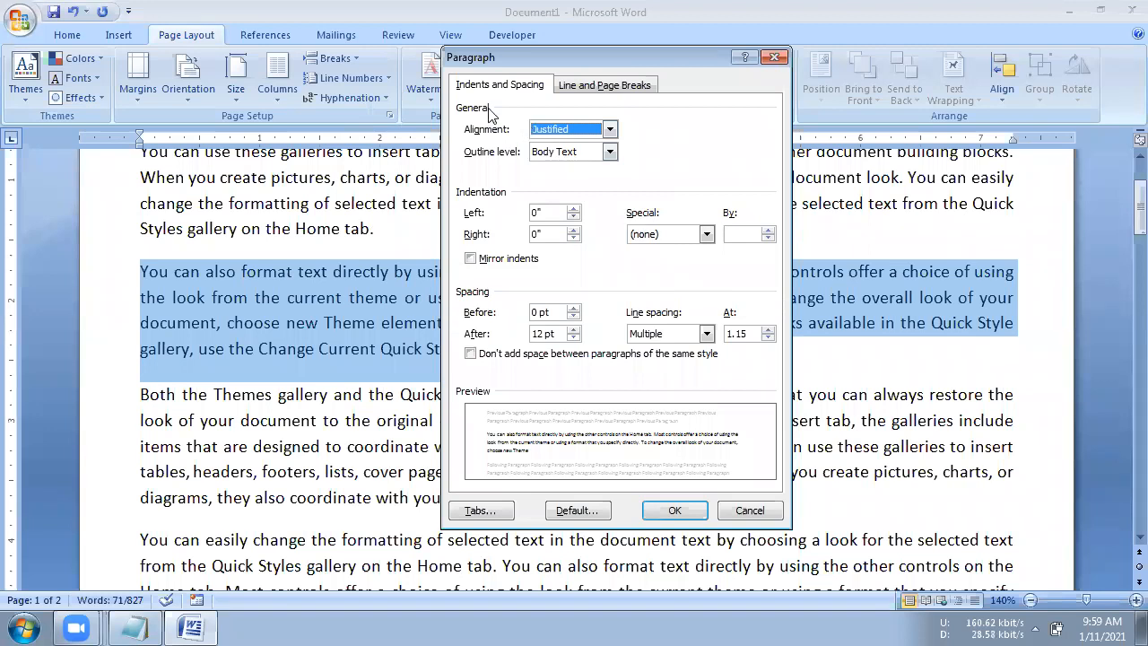
left_click(545, 131)
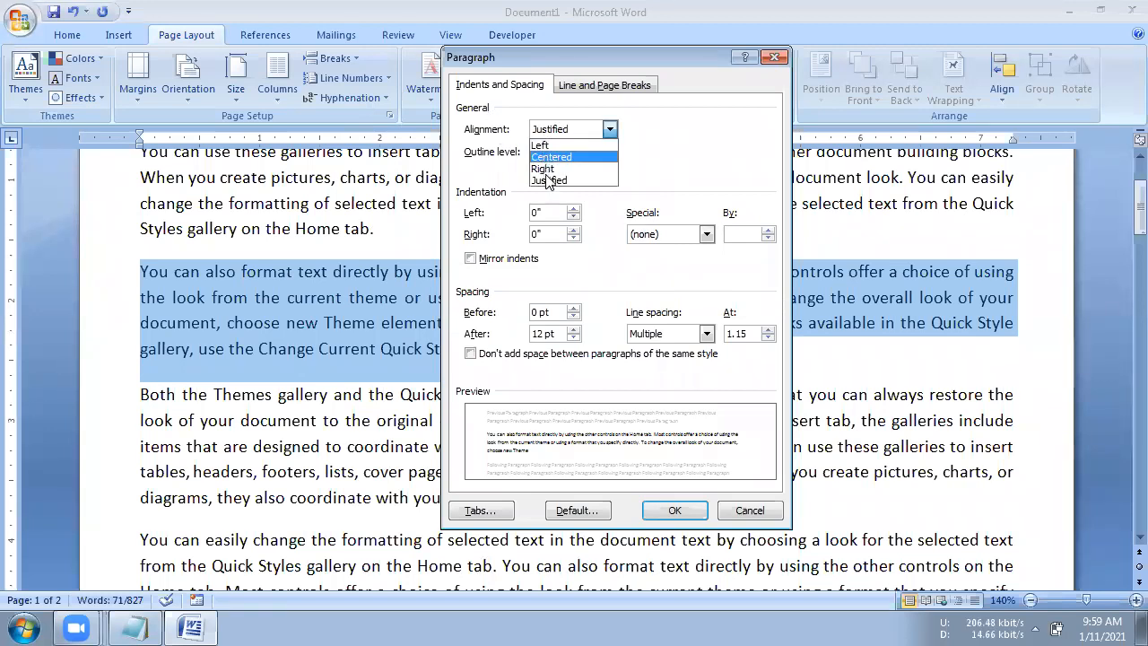
left_click(714, 135)
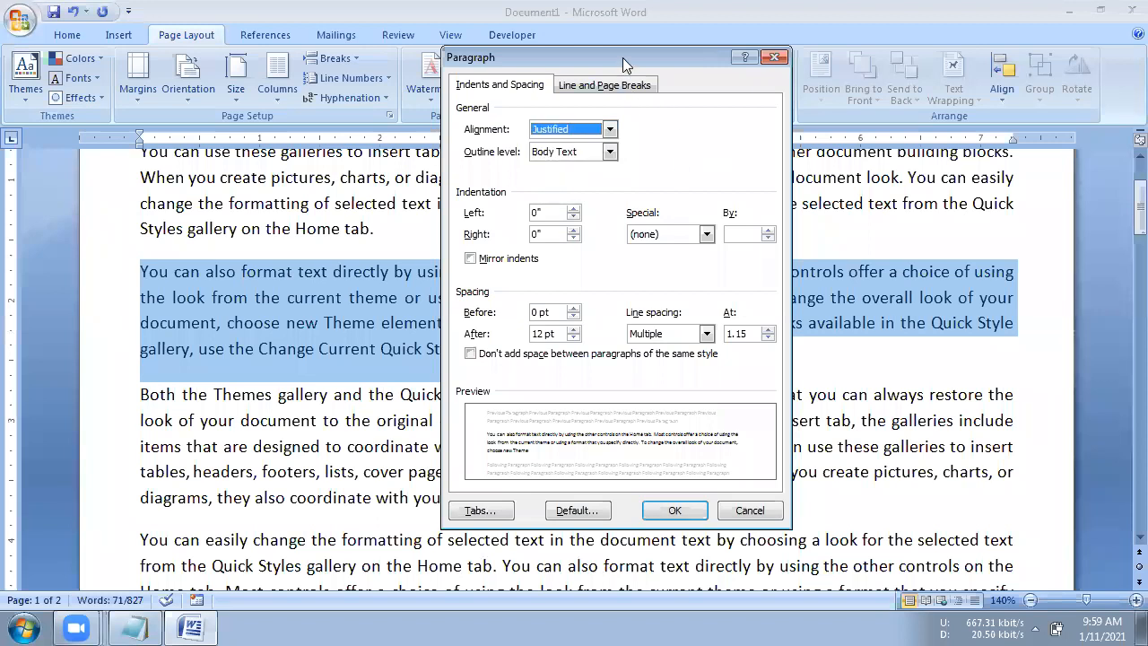
left_click_drag(622, 57, 740, 164)
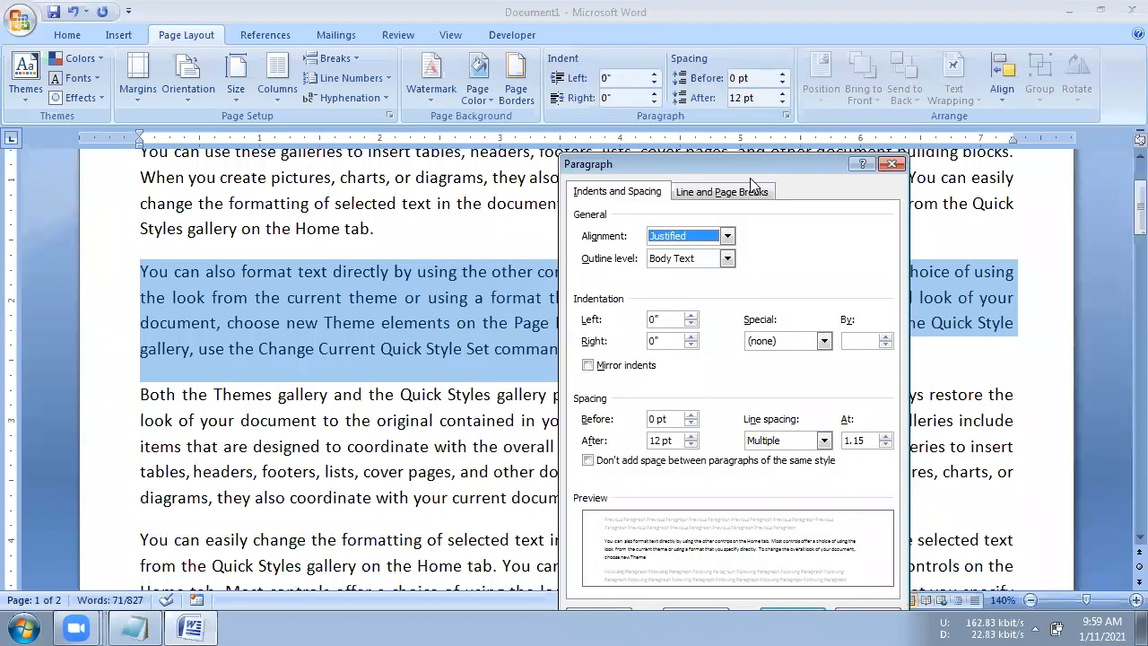
left_click(893, 165)
- Set the second body paragraph's alignment to Left through the Paragraph settings dialog
left_click(61, 35)
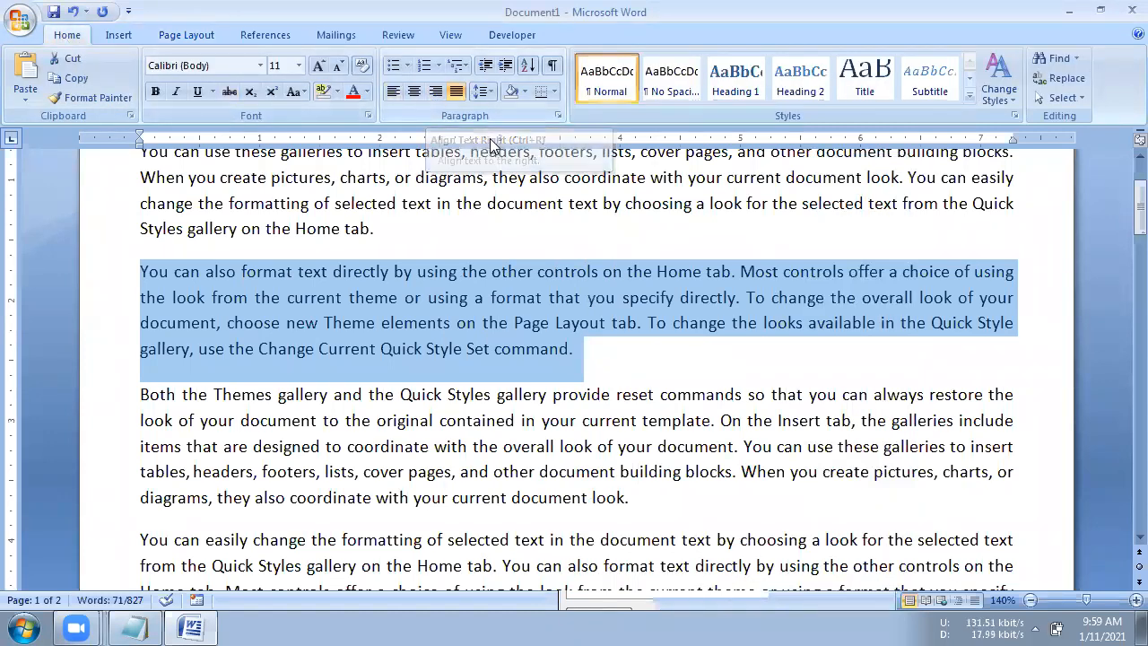
left_click(558, 117)
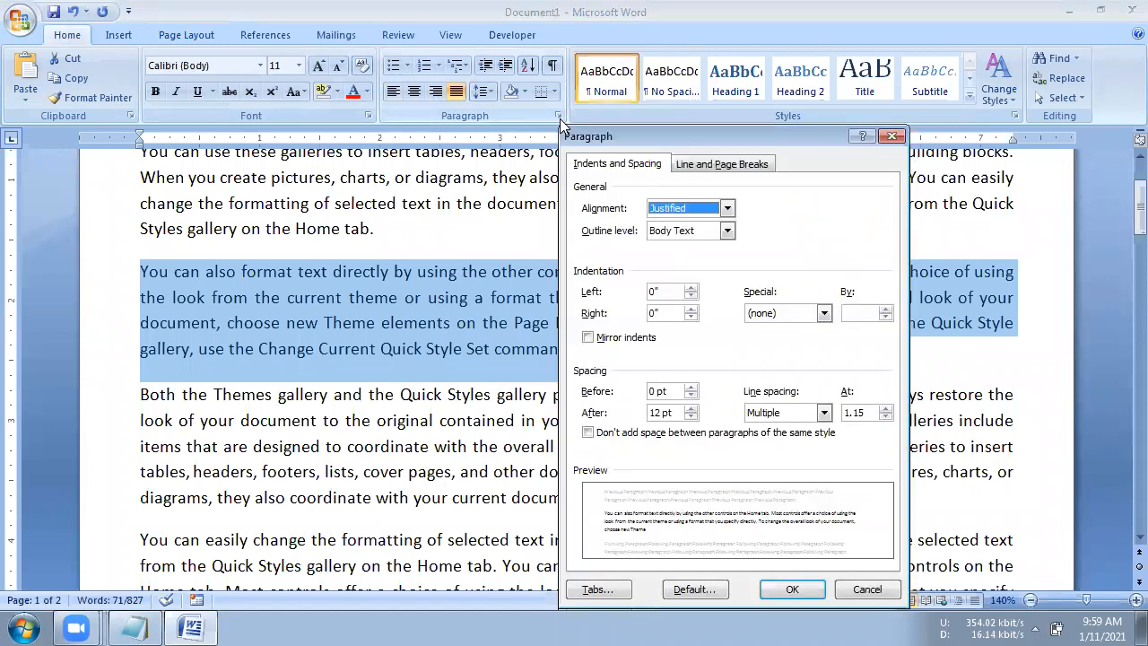
left_click(661, 206)
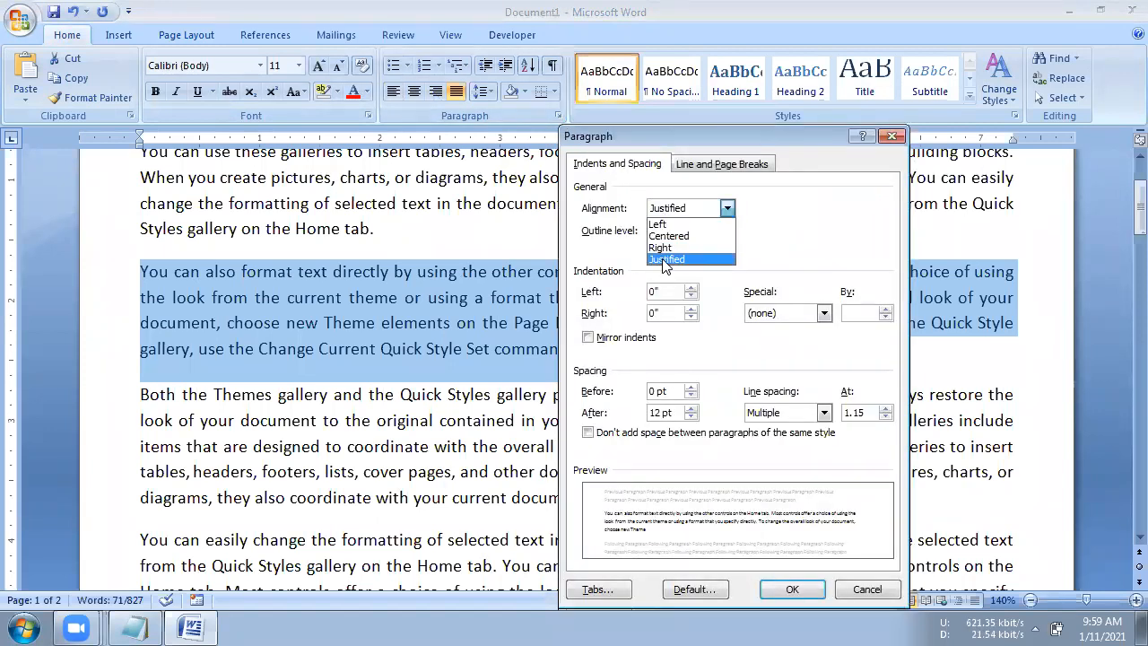
left_click(665, 260)
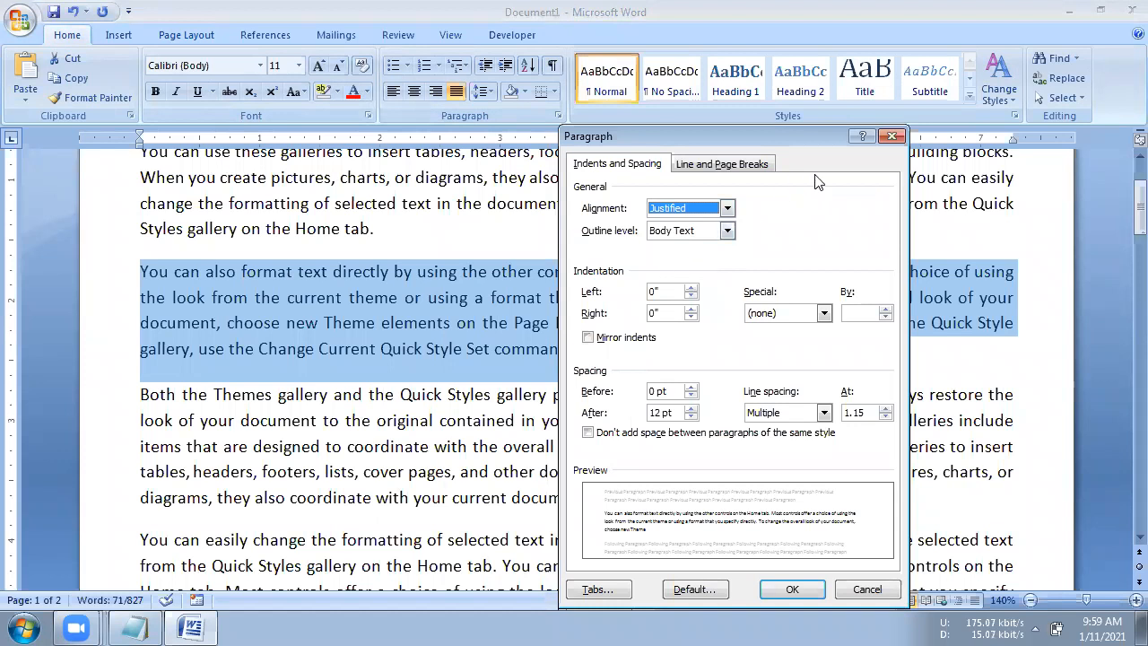
left_click(684, 211)
left_click(667, 223)
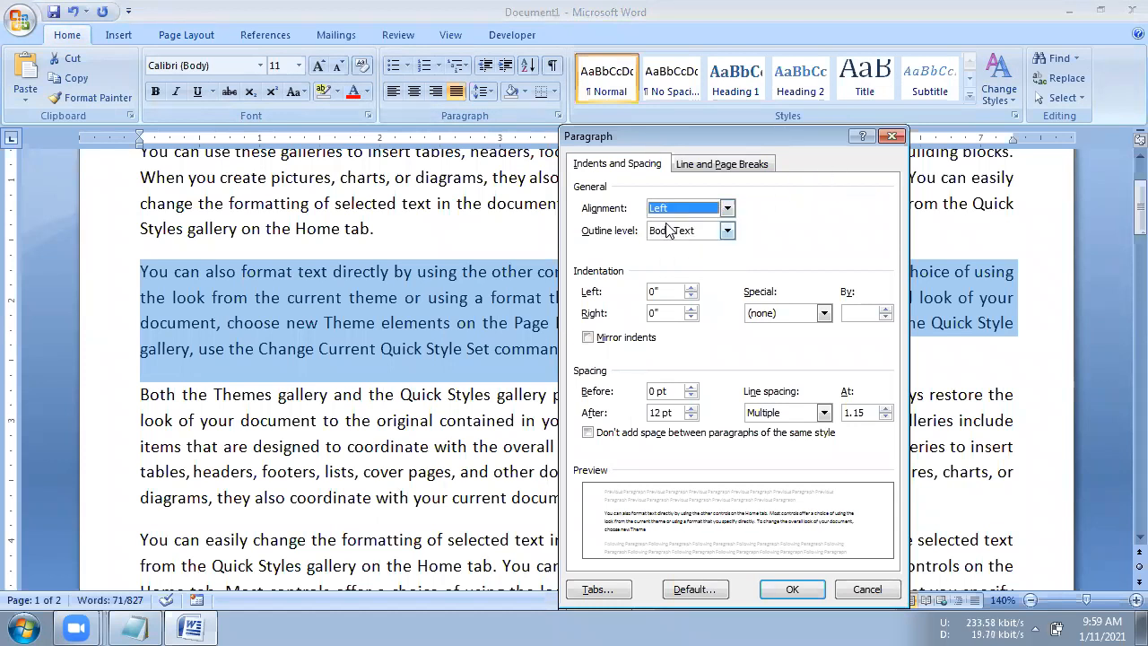
left_click(791, 589)
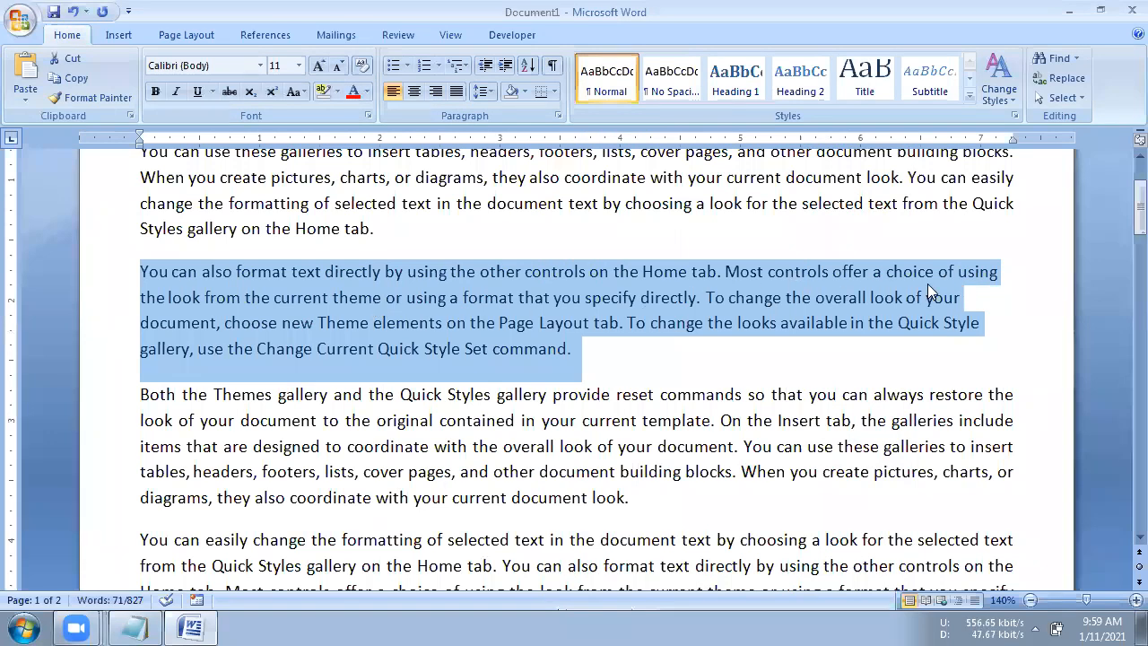
- Set the second body paragraph's alignment to Right in the Paragraph settings dialog
left_click(557, 115)
left_click(668, 210)
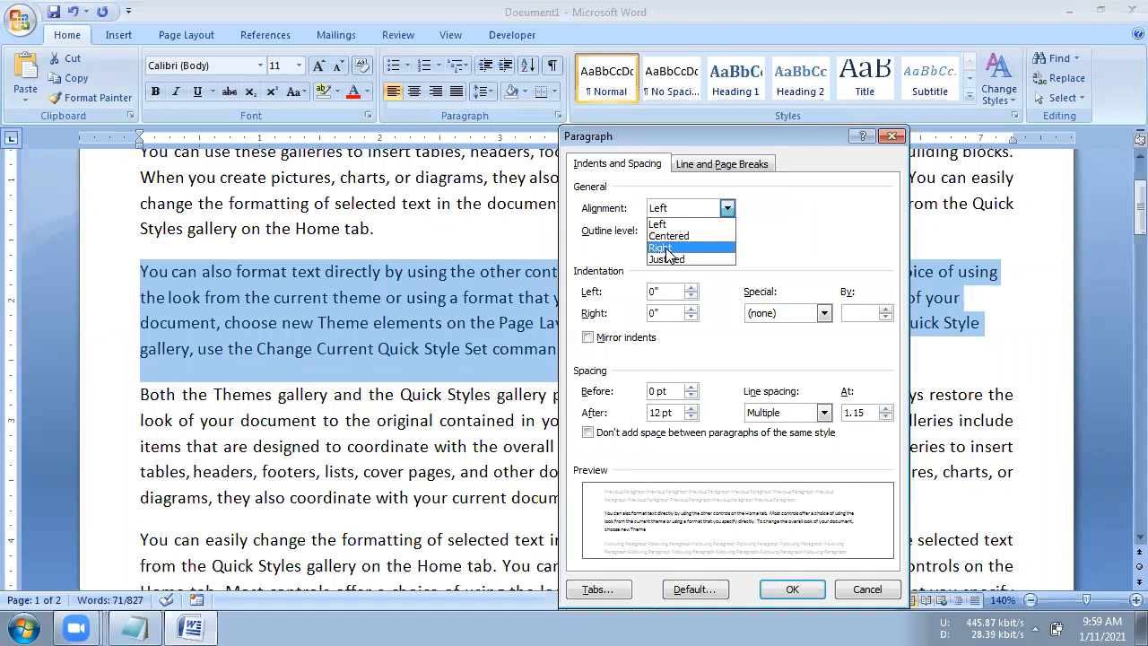
left_click(668, 249)
left_click(792, 589)
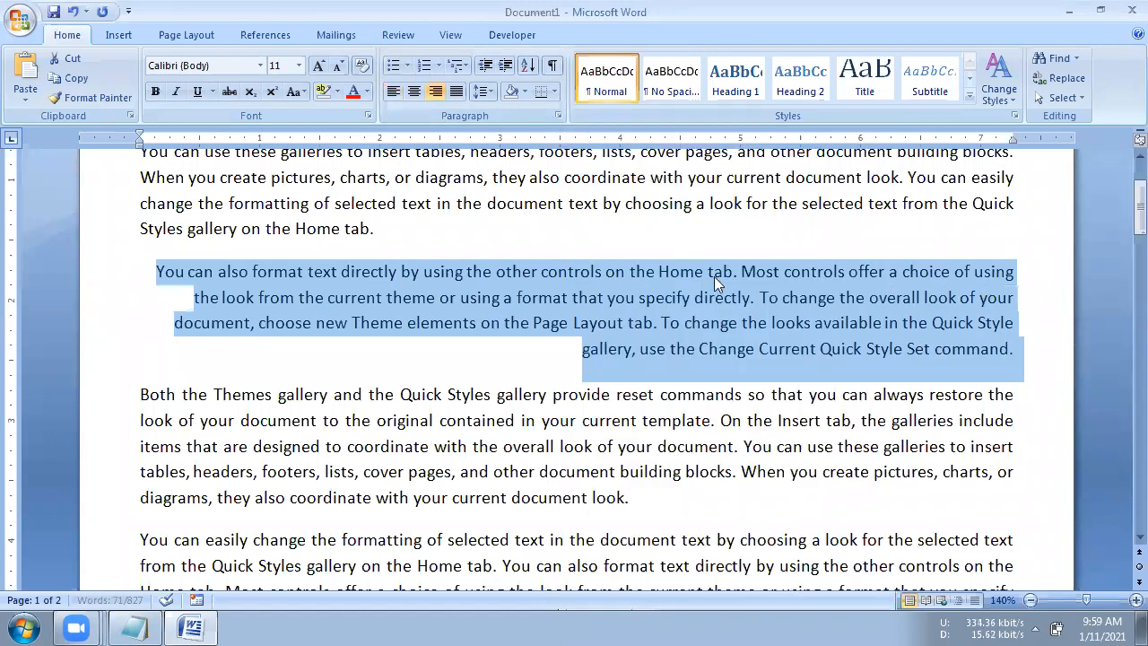
- Return the second body paragraph's alignment to Justified in the Paragraph settings dialog
left_click(558, 116)
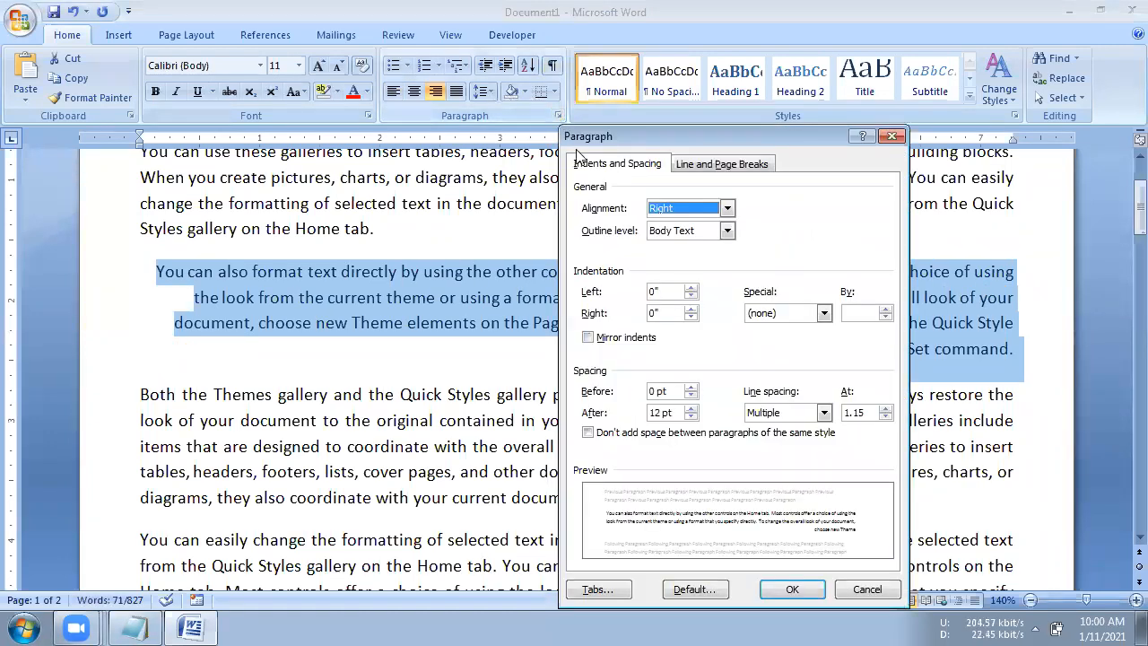
left_click(682, 208)
left_click(666, 259)
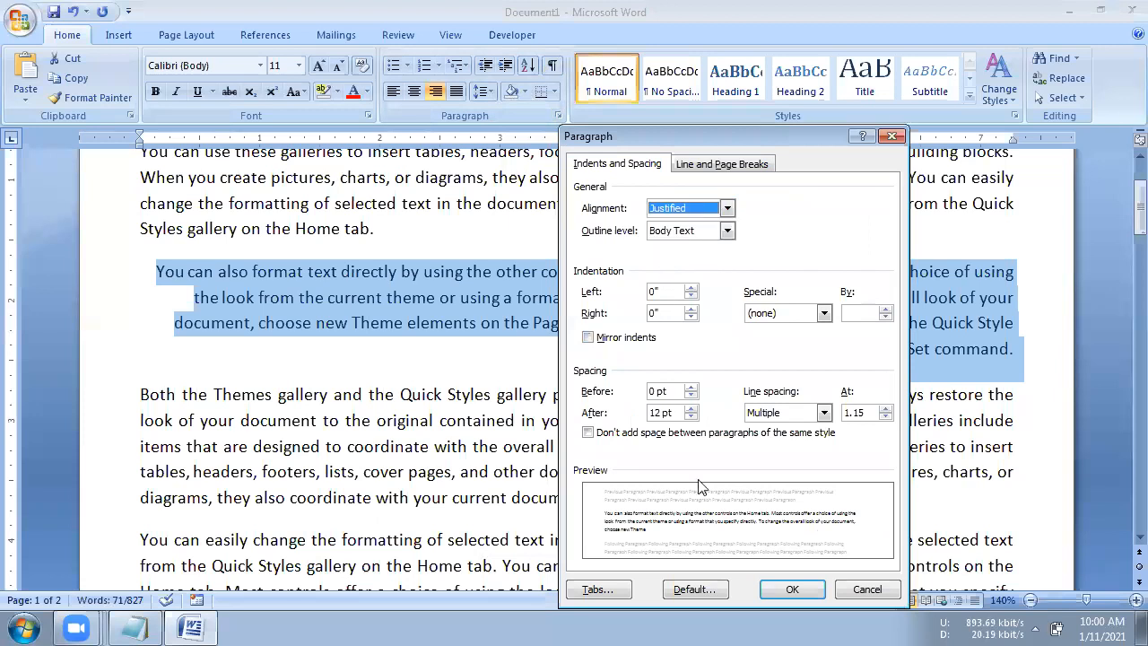
left_click(792, 588)
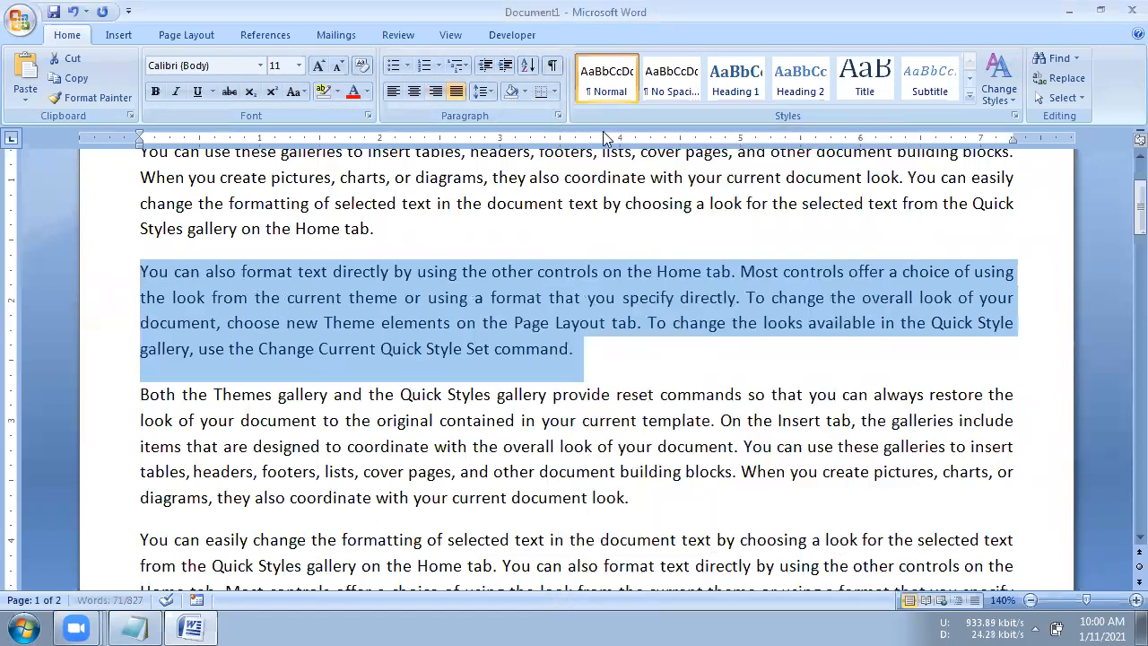
- Examine the outline level choices in the second body paragraph's Paragraph settings and close the dialog without changes
left_click(558, 116)
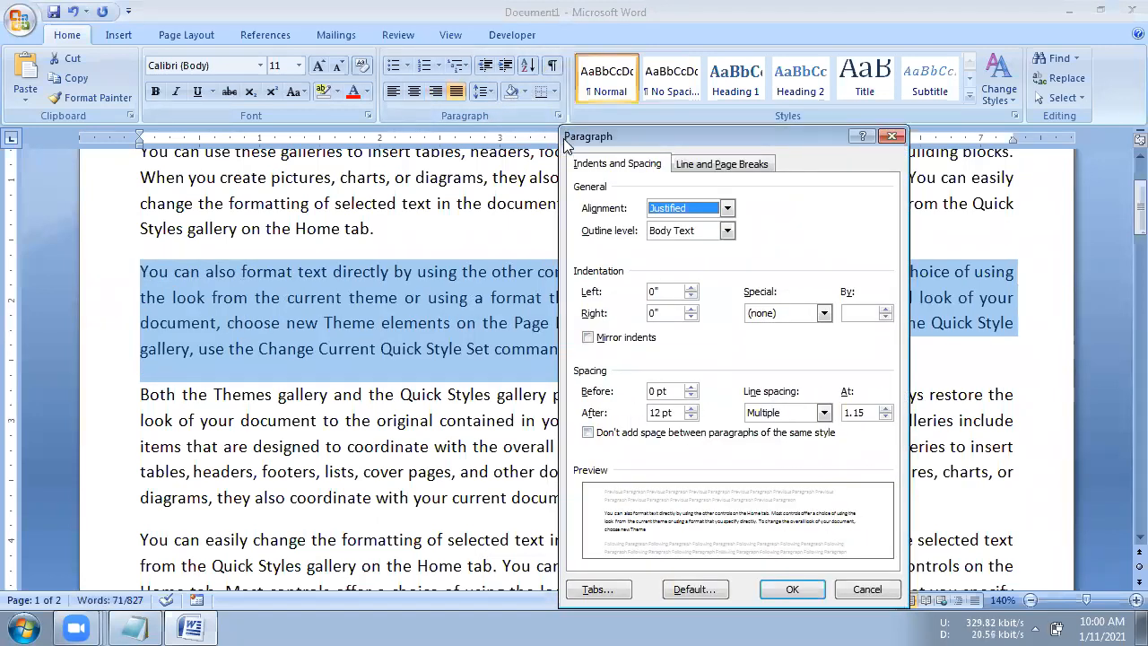
left_click(677, 233)
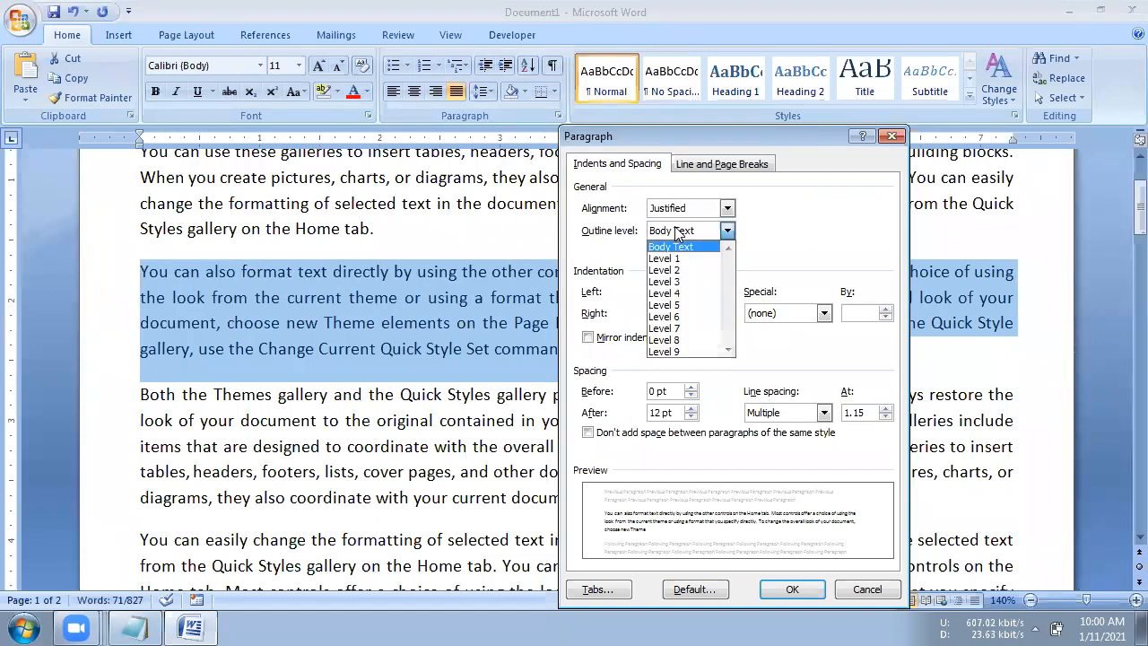
left_click(678, 235)
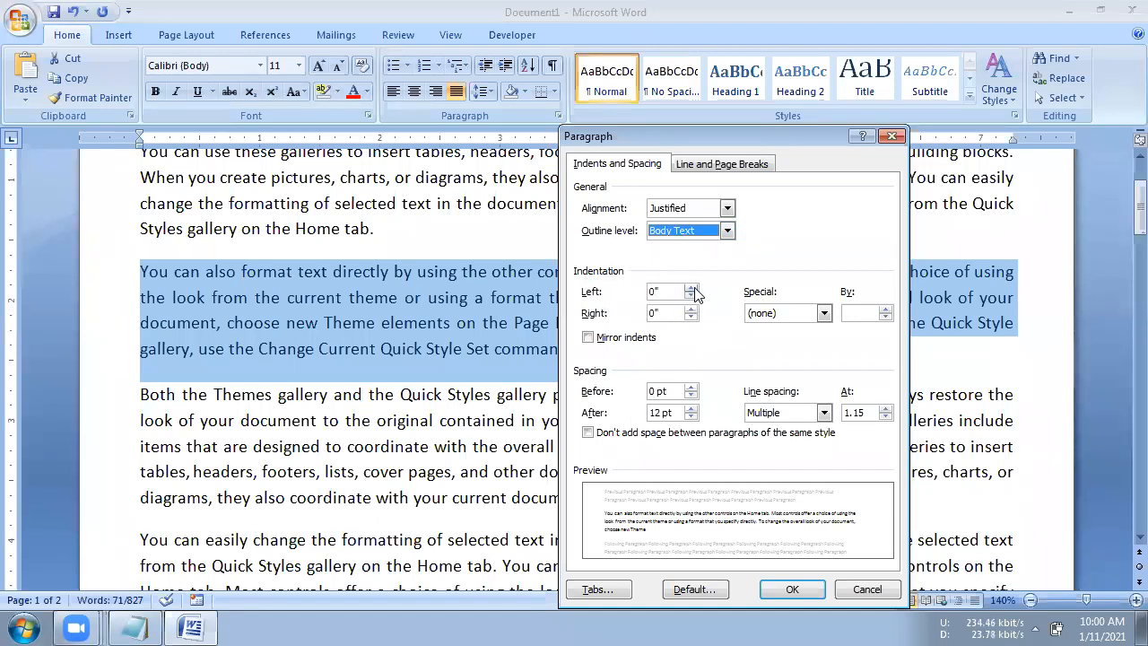
left_click(188, 33)
left_click(891, 137)
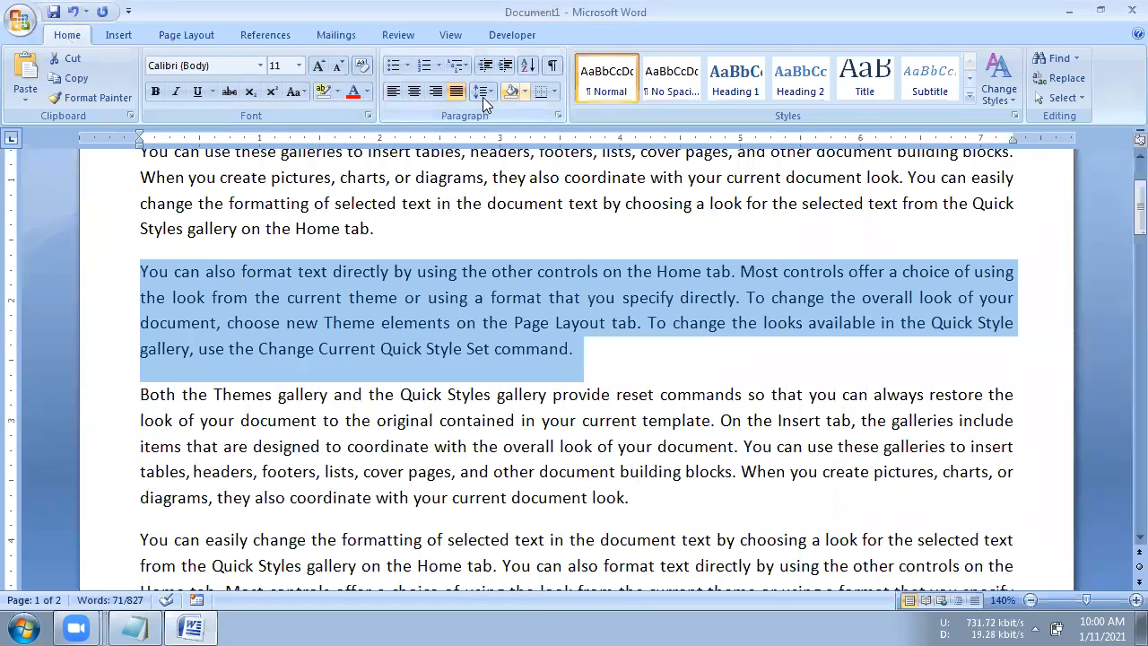
- Apply a First line special indent of 0.5" to the second body paragraph, then deselect it
left_click(174, 31)
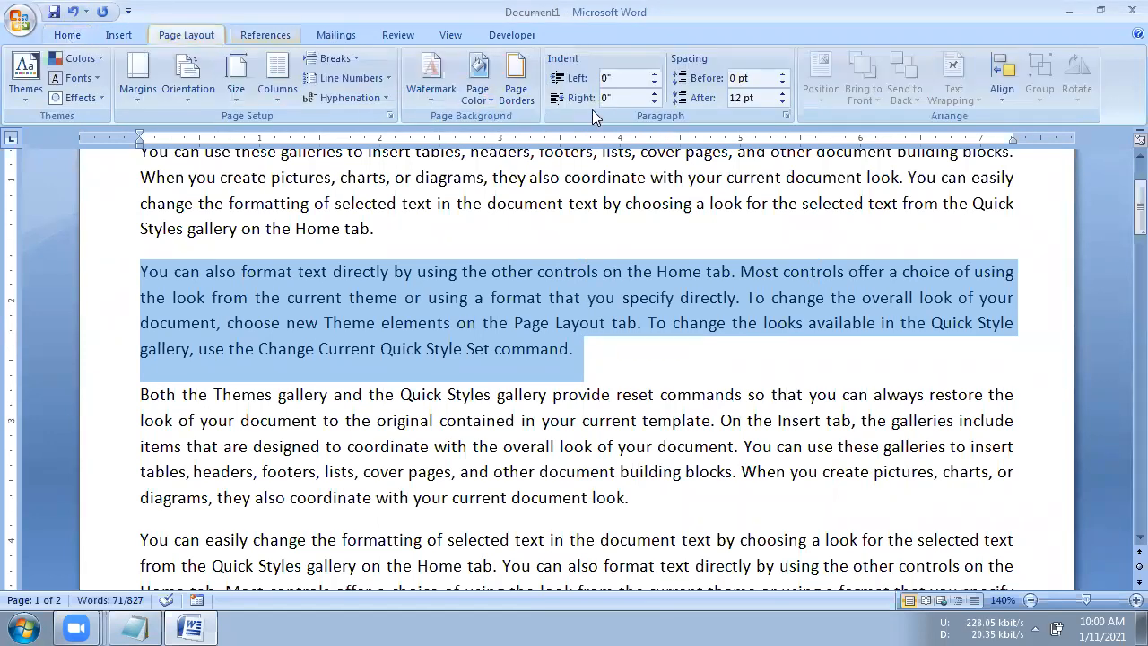
left_click(786, 117)
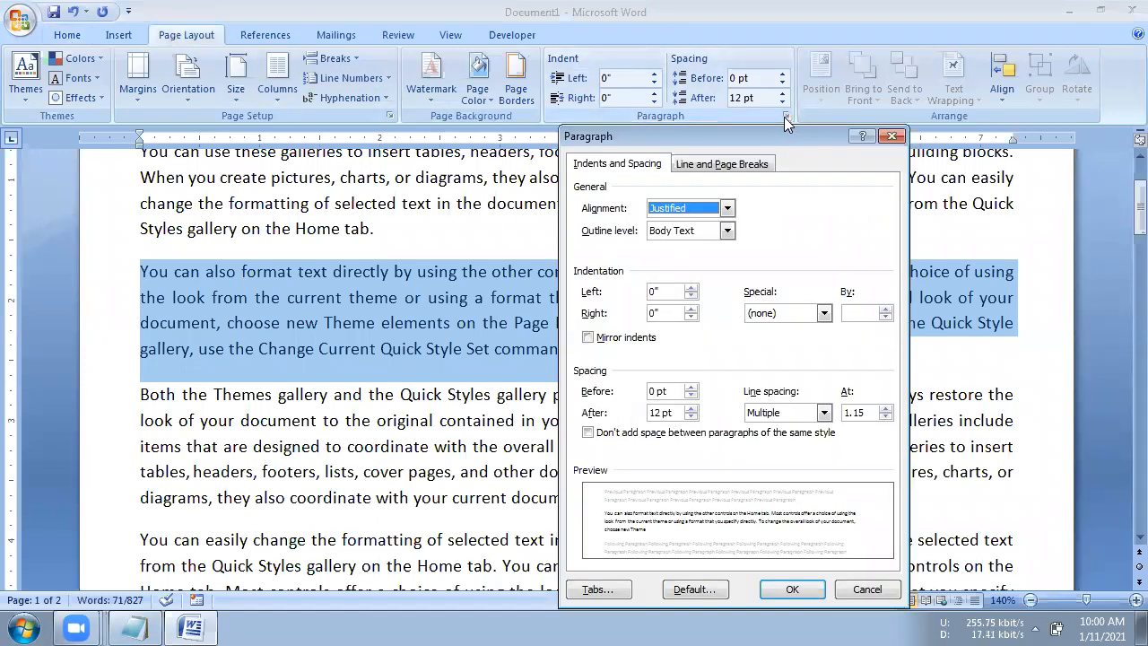
left_click(594, 619)
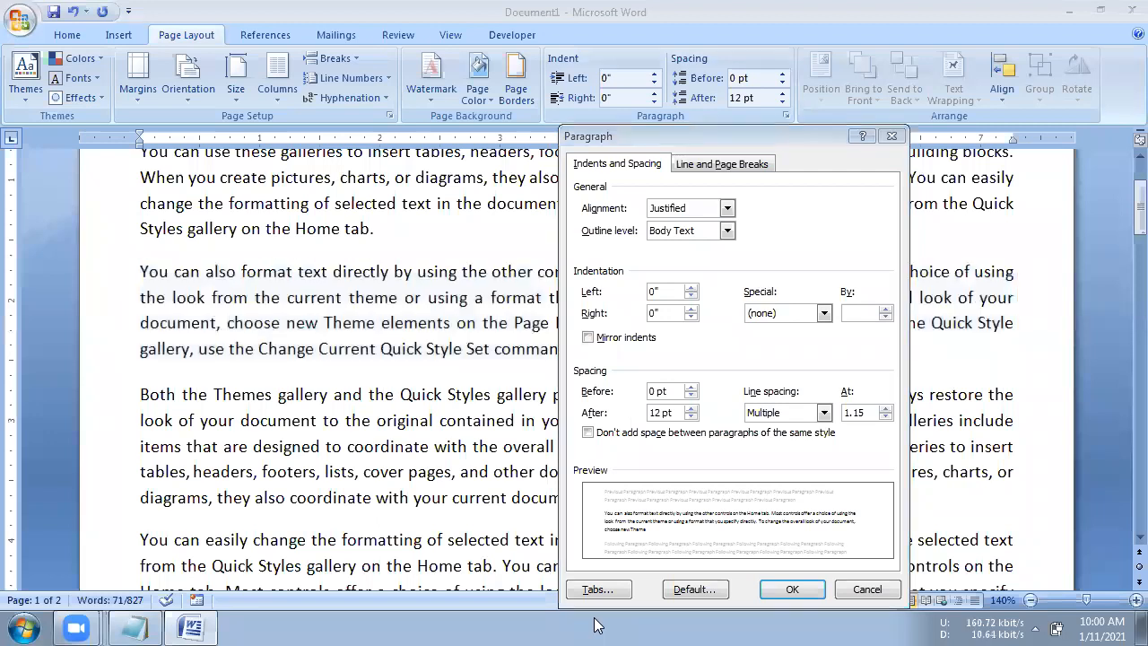
left_click(779, 315)
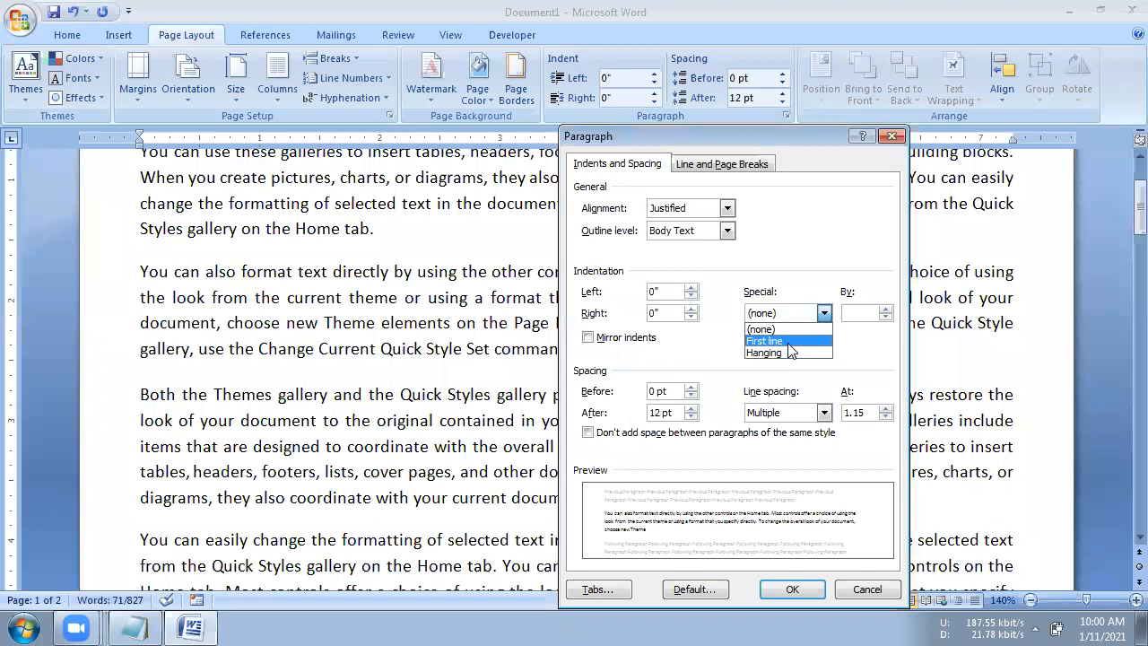
left_click(788, 342)
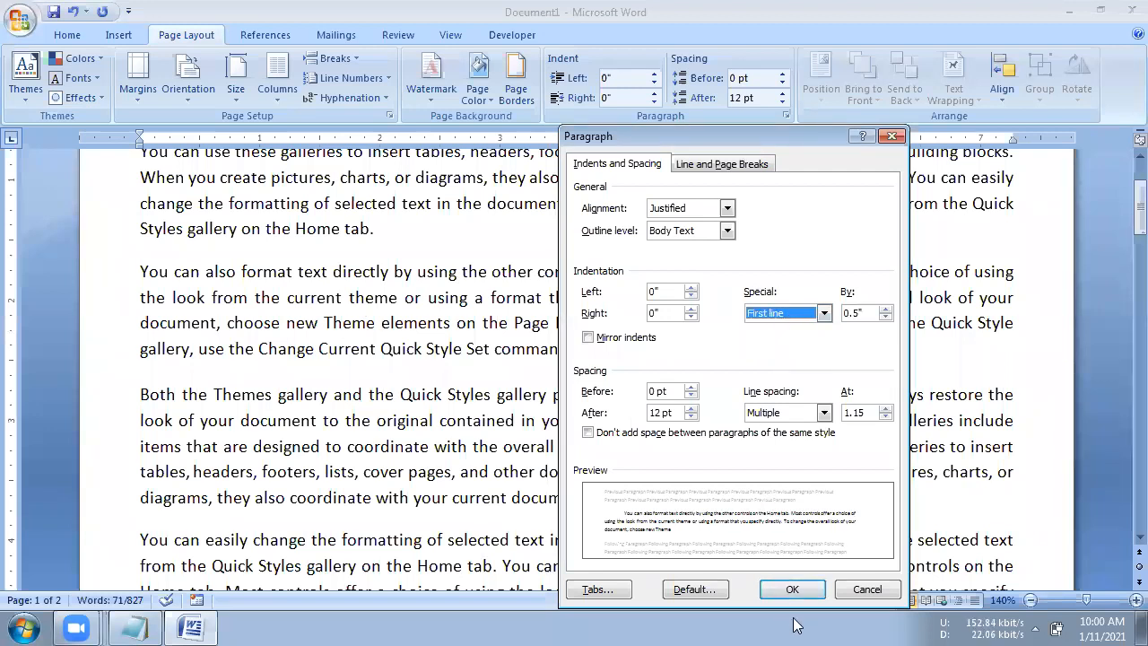
left_click(792, 589)
left_click(442, 399)
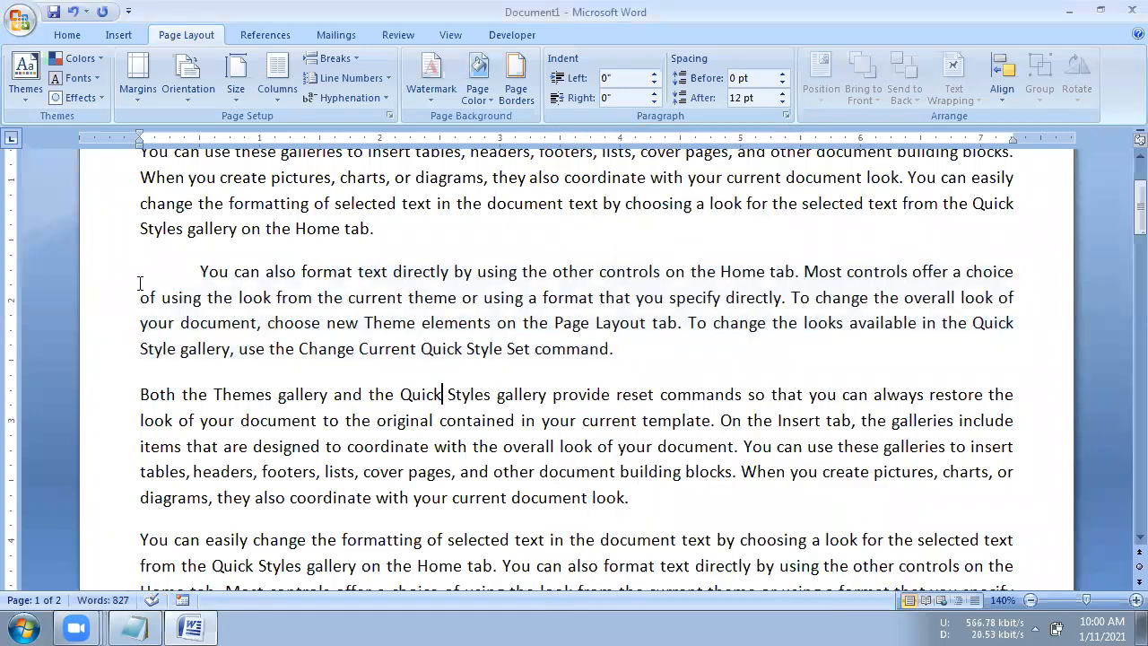
- Apply a First line special indent of 0.5" to the third body paragraph, starting "Both the Themes gallery"
left_click(190, 272)
left_click_drag(135, 389, 656, 492)
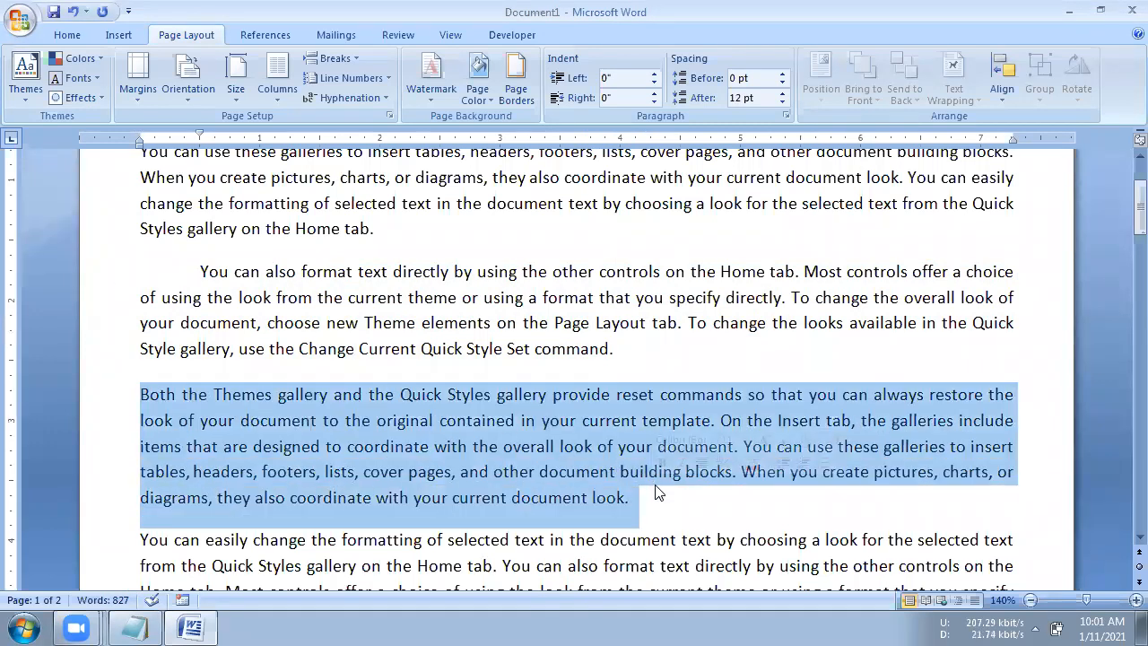
left_click(786, 117)
left_click(770, 313)
left_click(761, 343)
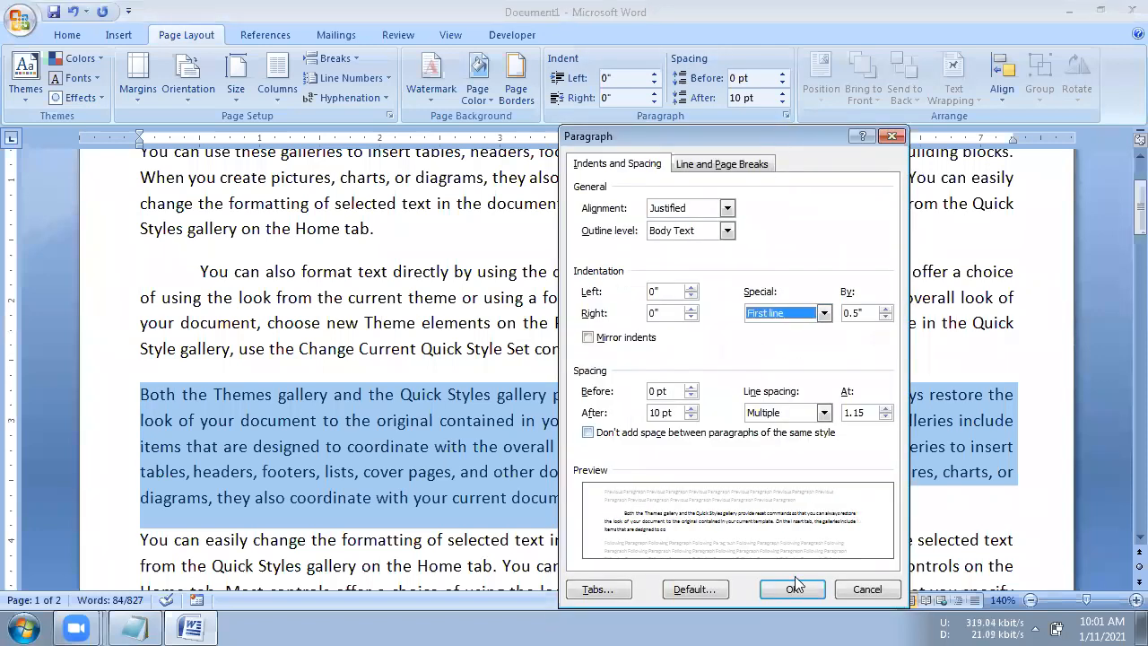
left_click(794, 584)
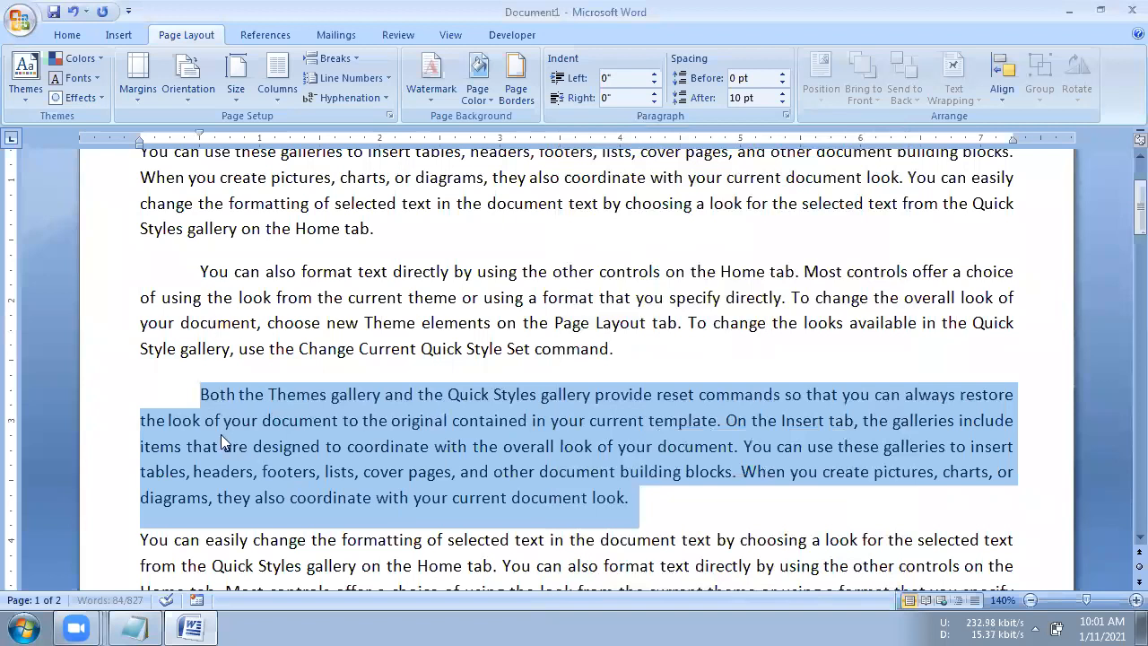
- Switch the third body paragraph's special indent to Hanging by 0.5"
left_click(785, 116)
left_click(823, 312)
left_click(763, 353)
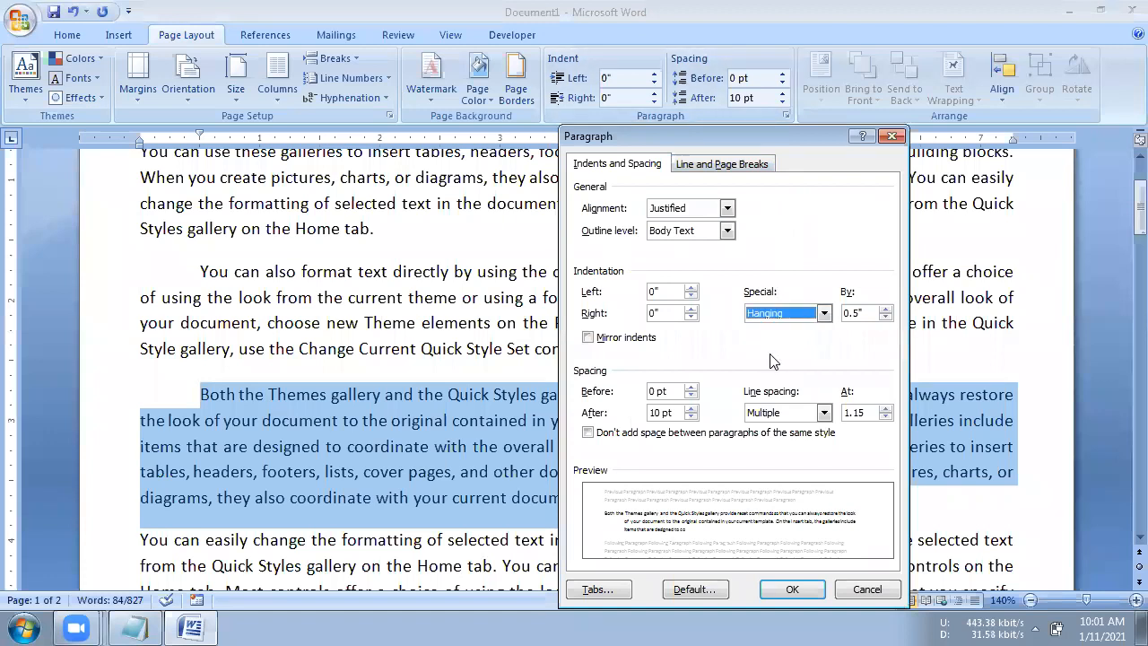
left_click(793, 589)
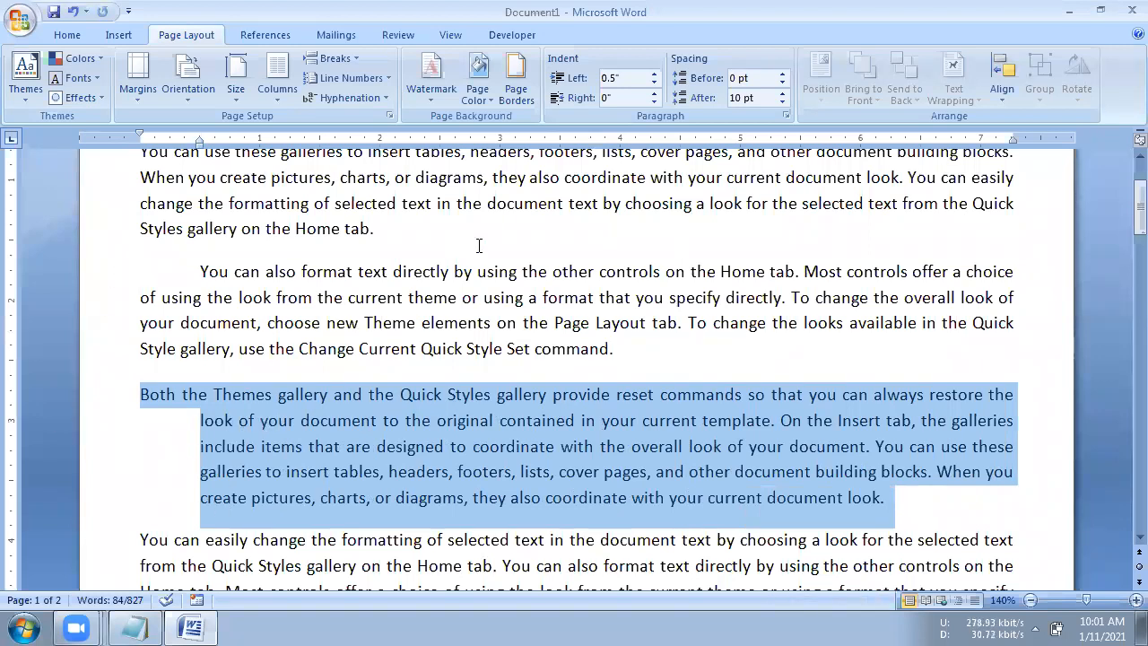
- Compare the second and third body paragraphs' indents, and return the third paragraph to a First line special indent of 0.5"
left_click_drag(130, 264, 633, 351)
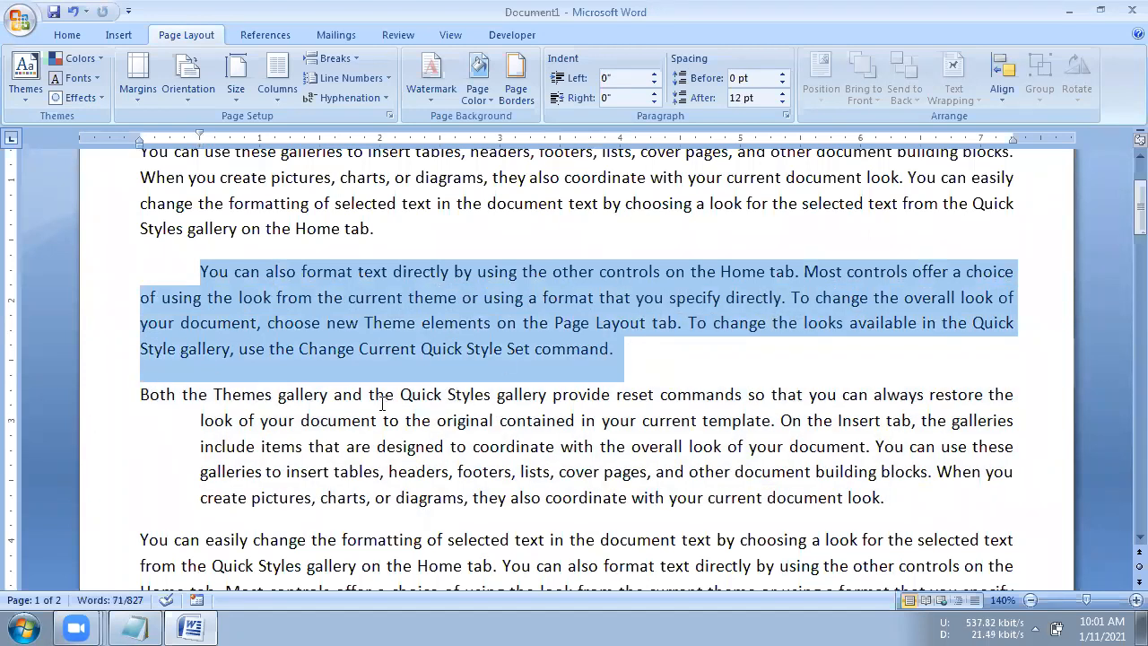
left_click(141, 269)
left_click_drag(164, 277, 625, 344)
left_click_drag(137, 394, 892, 491)
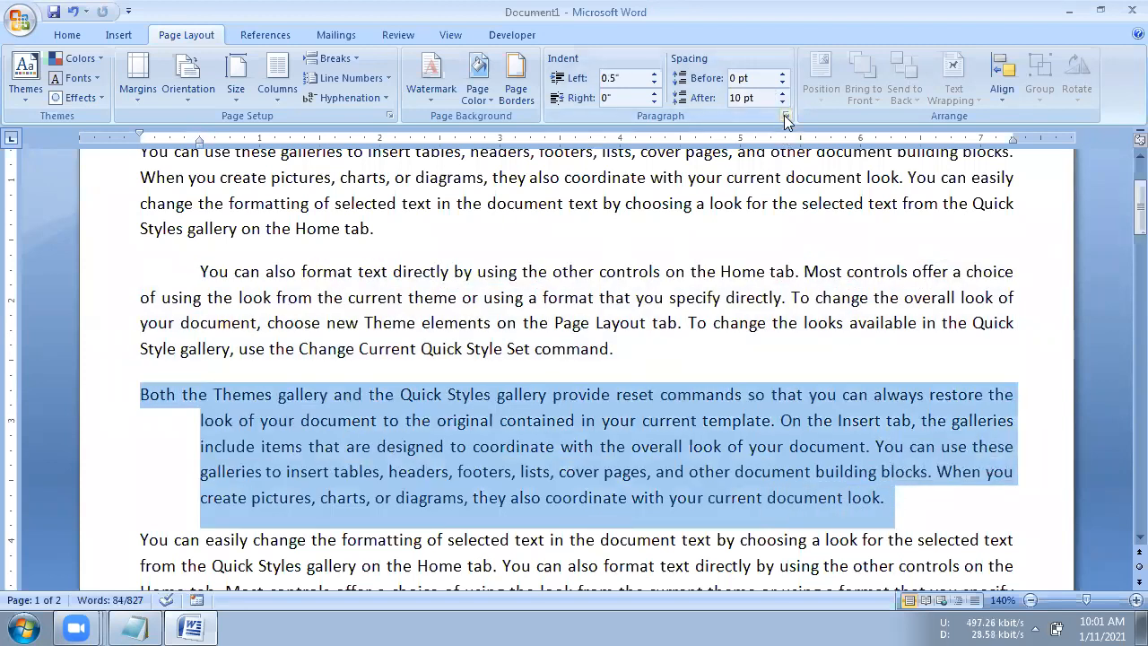
left_click(785, 116)
left_click(786, 313)
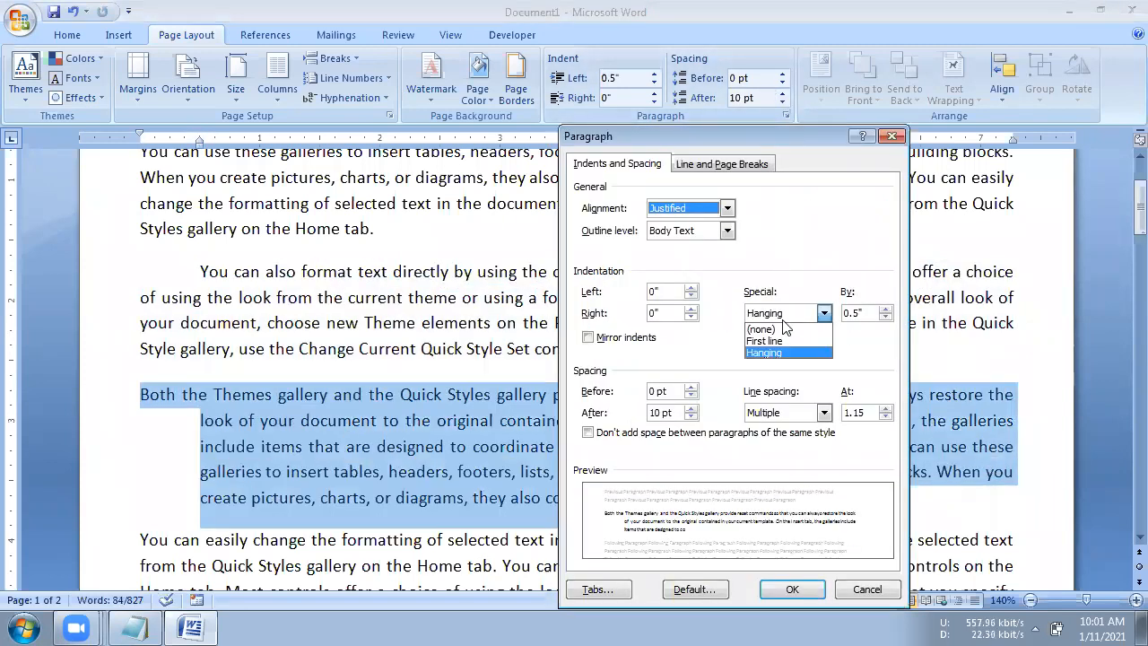
left_click(785, 342)
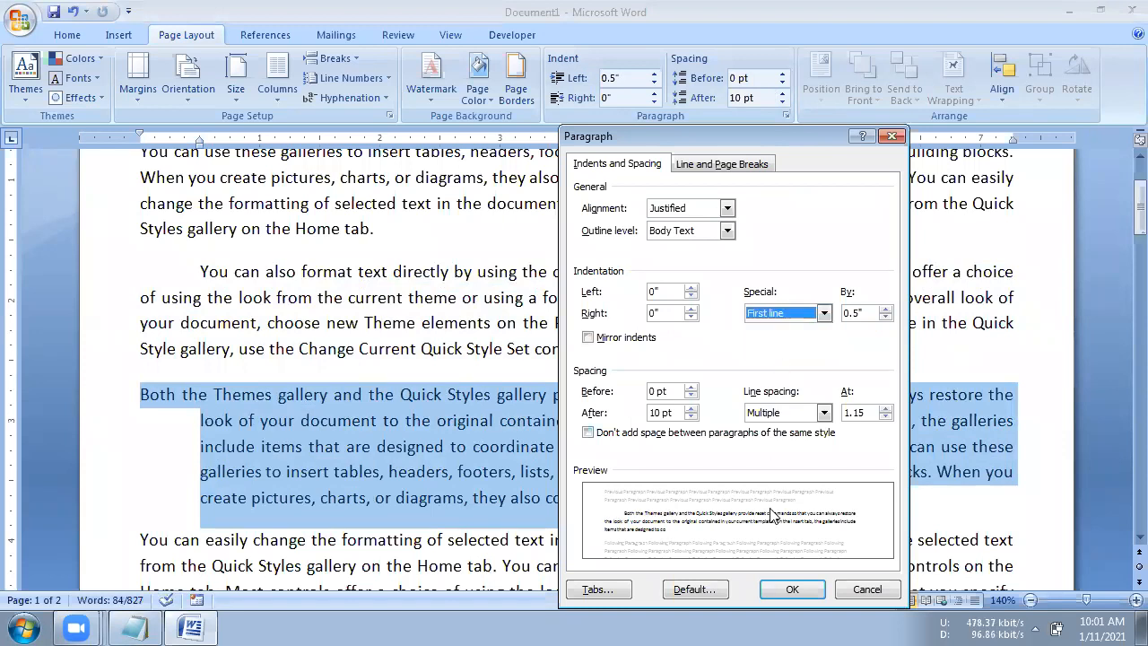
left_click(772, 583)
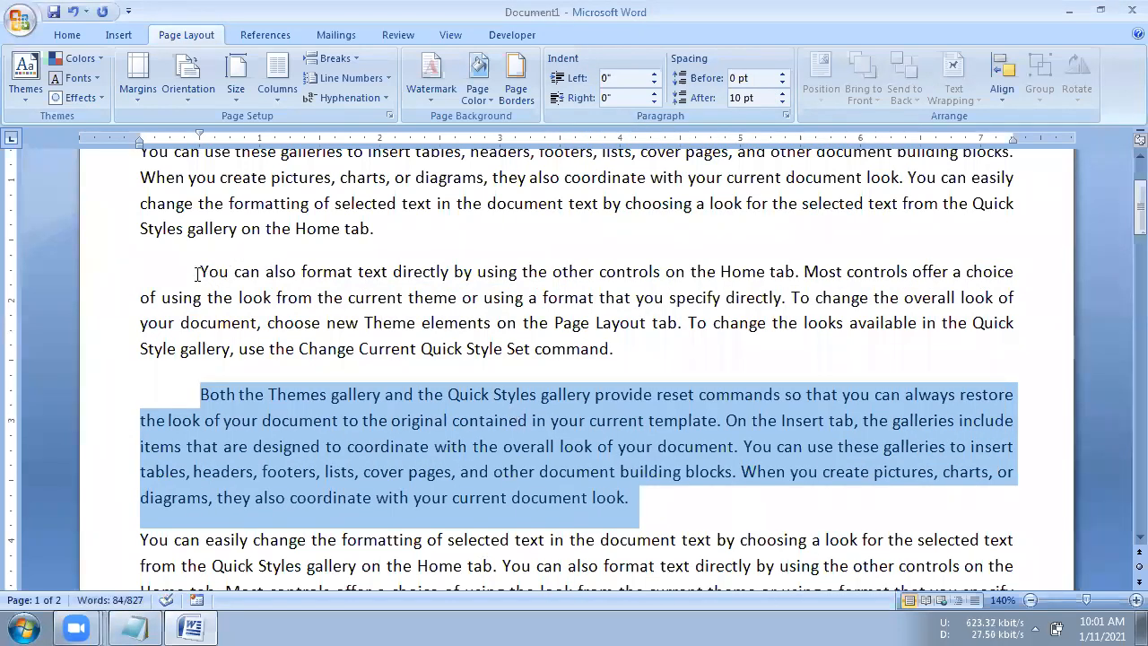
- Set the second body paragraph's line spacing to Multiple at 2.5
triple_click(199, 274)
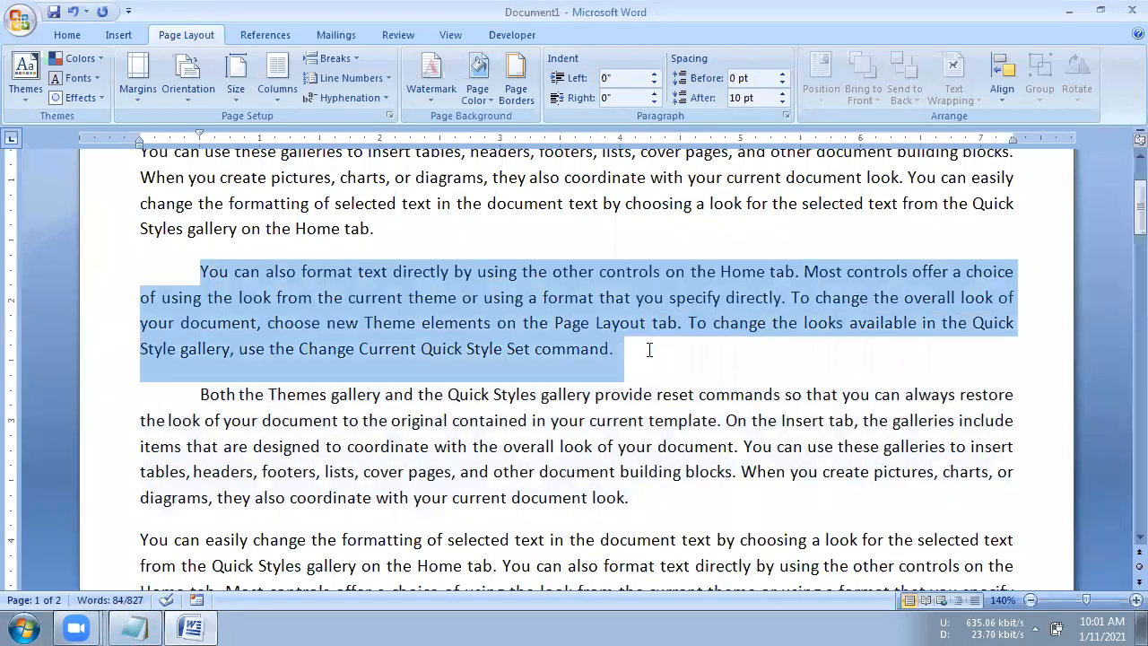
left_click(787, 116)
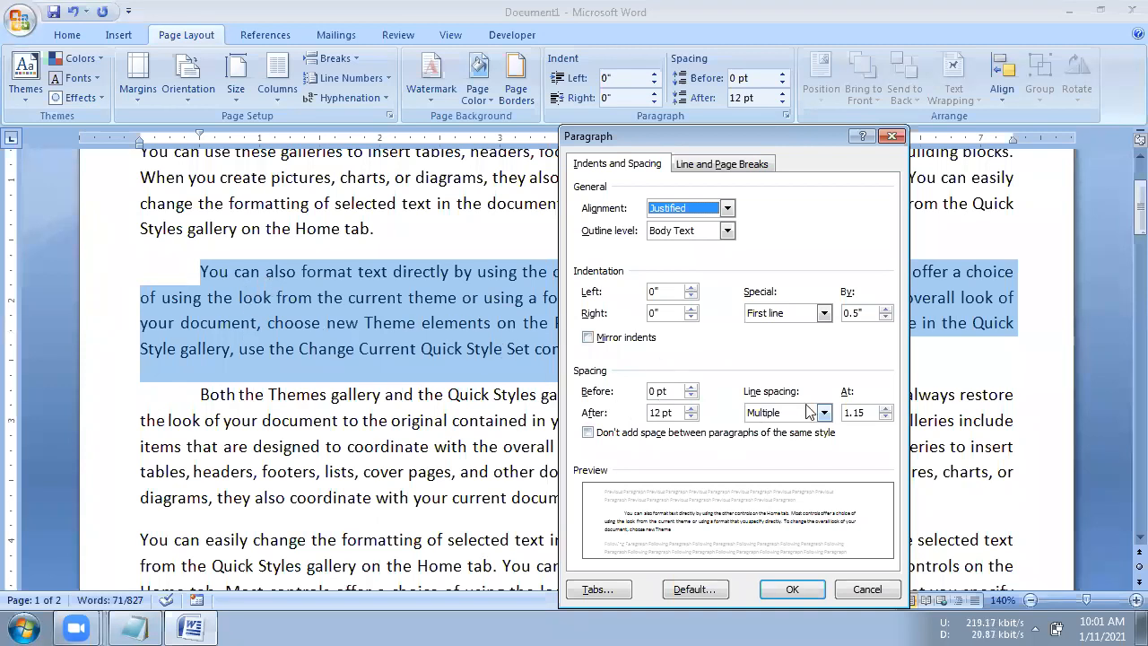
left_click(790, 418)
left_click(787, 418)
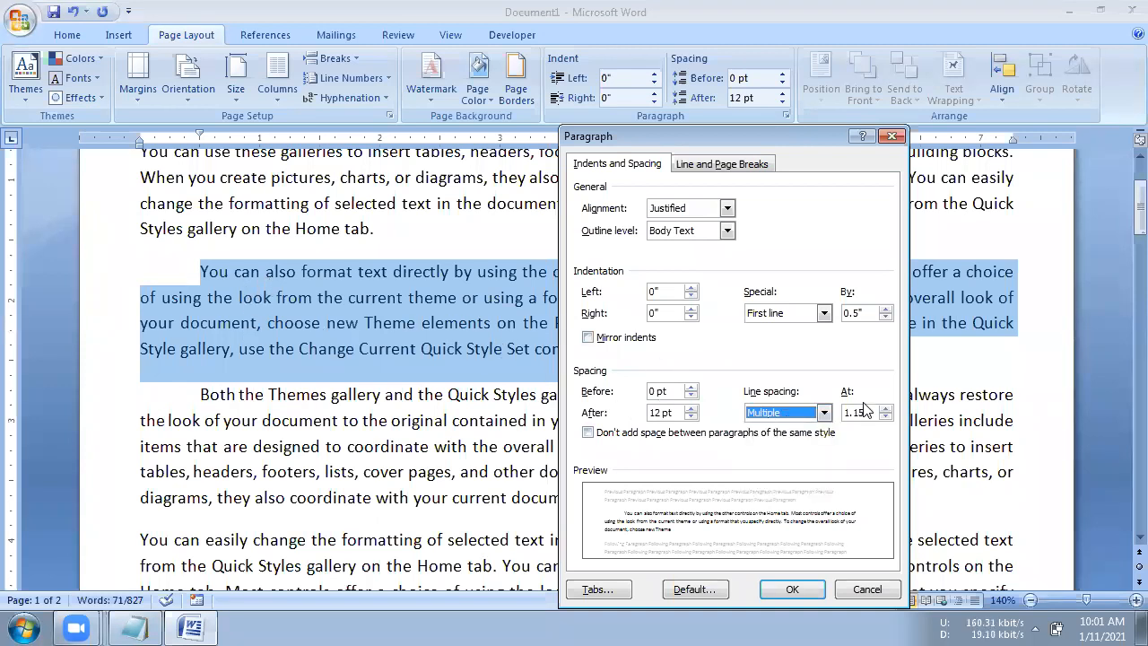
left_click(885, 408)
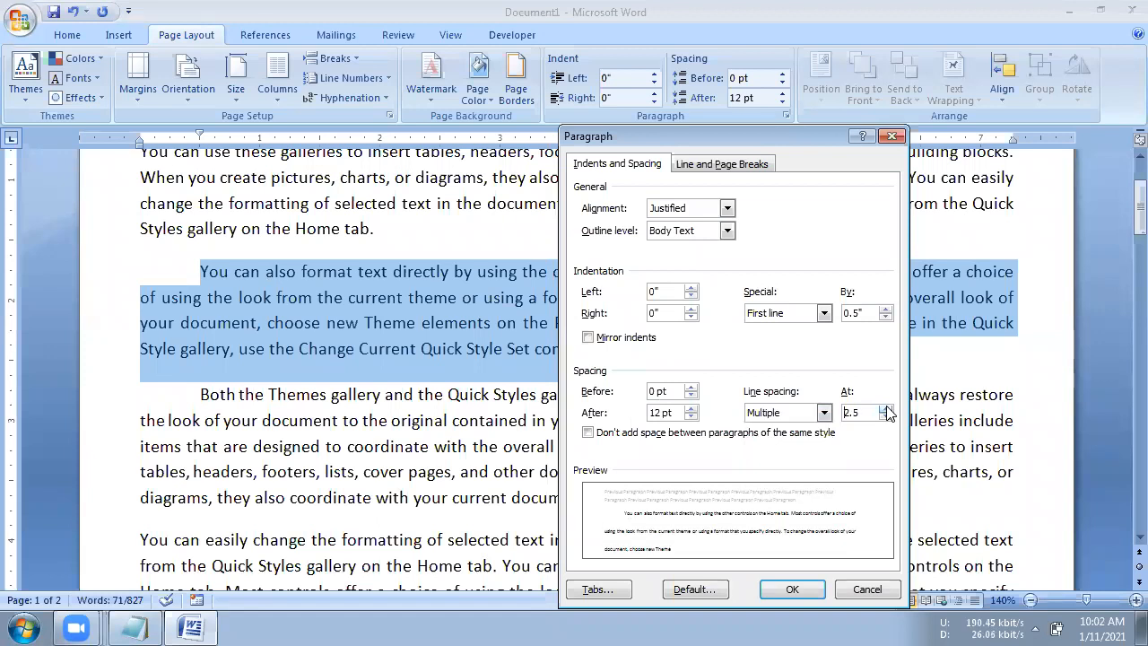
left_click(792, 590)
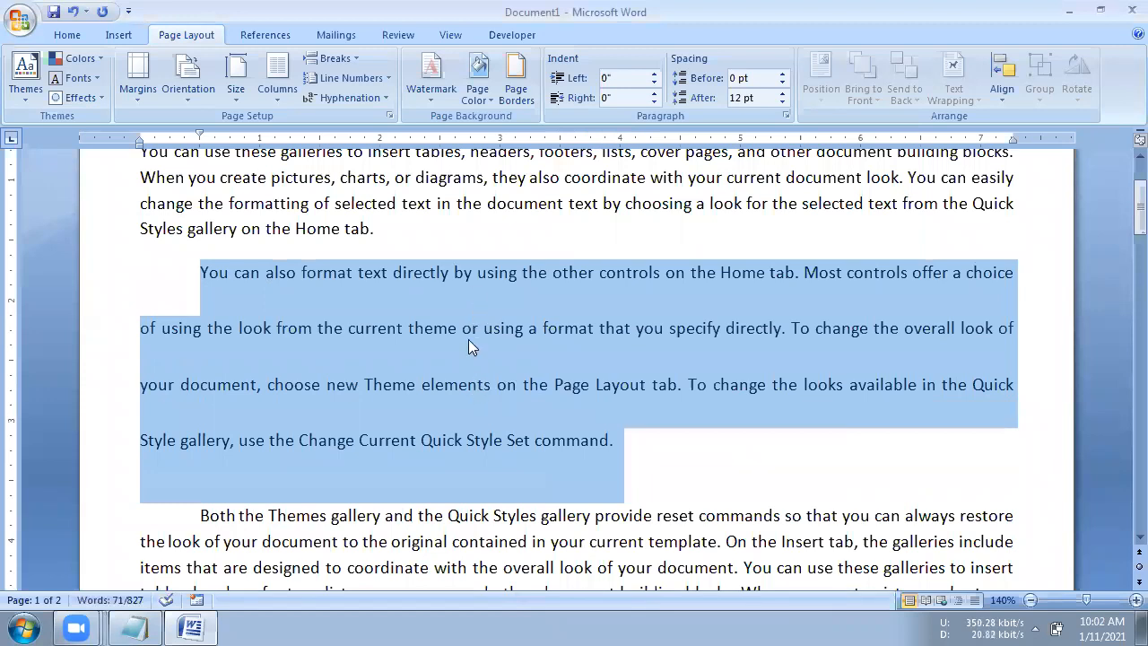
- Reduce the second body paragraph's Multiple line spacing to 0.5 and deselect the paragraph
left_click(785, 116)
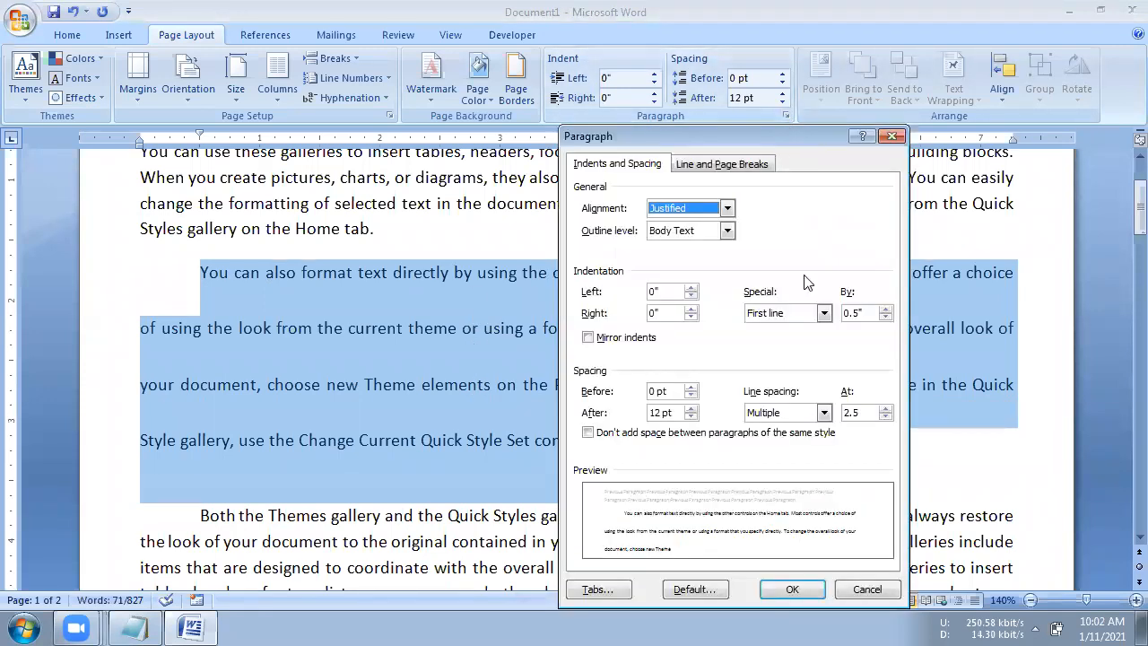
left_click(885, 416)
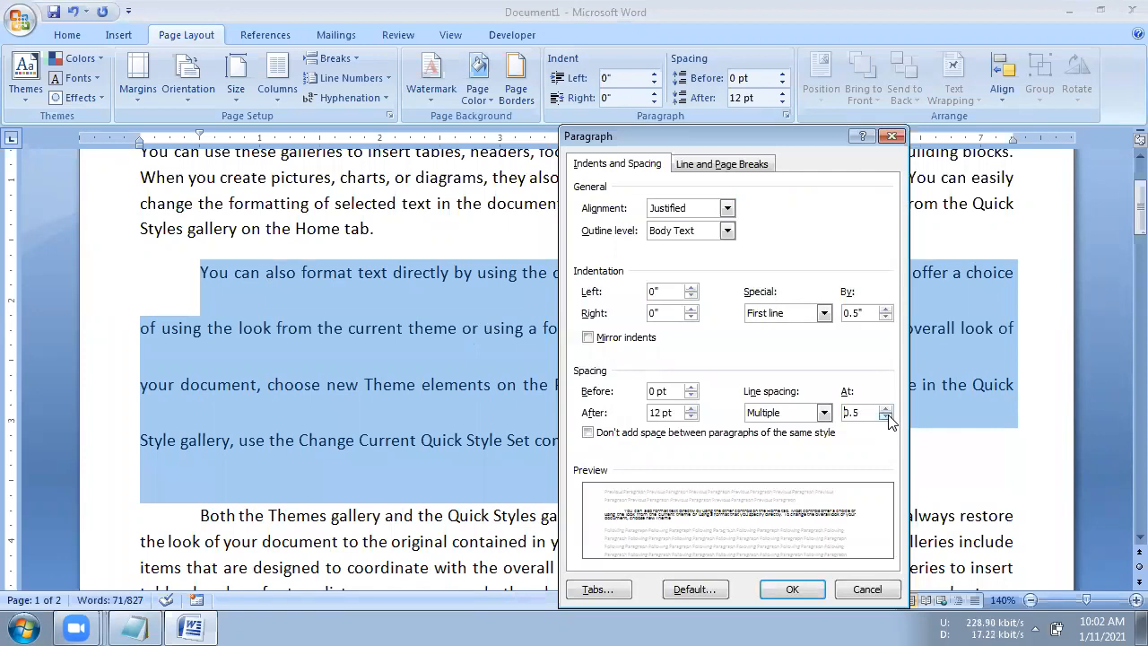
left_click(885, 416)
left_click_drag(786, 137, 807, 16)
left_click(813, 469)
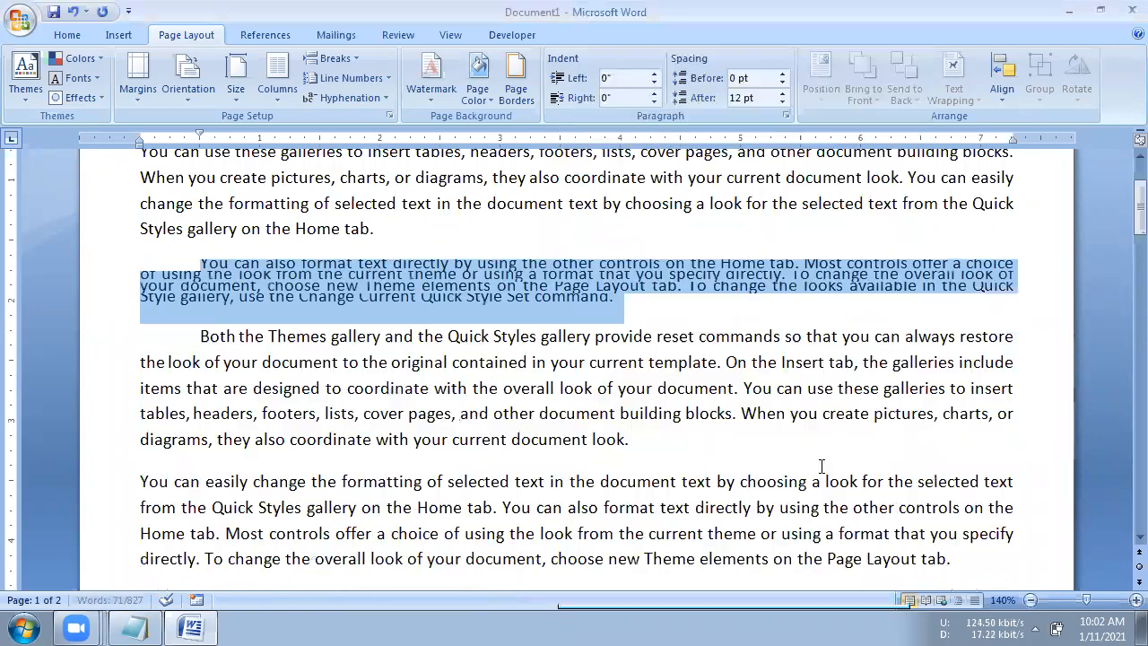
left_click(440, 282)
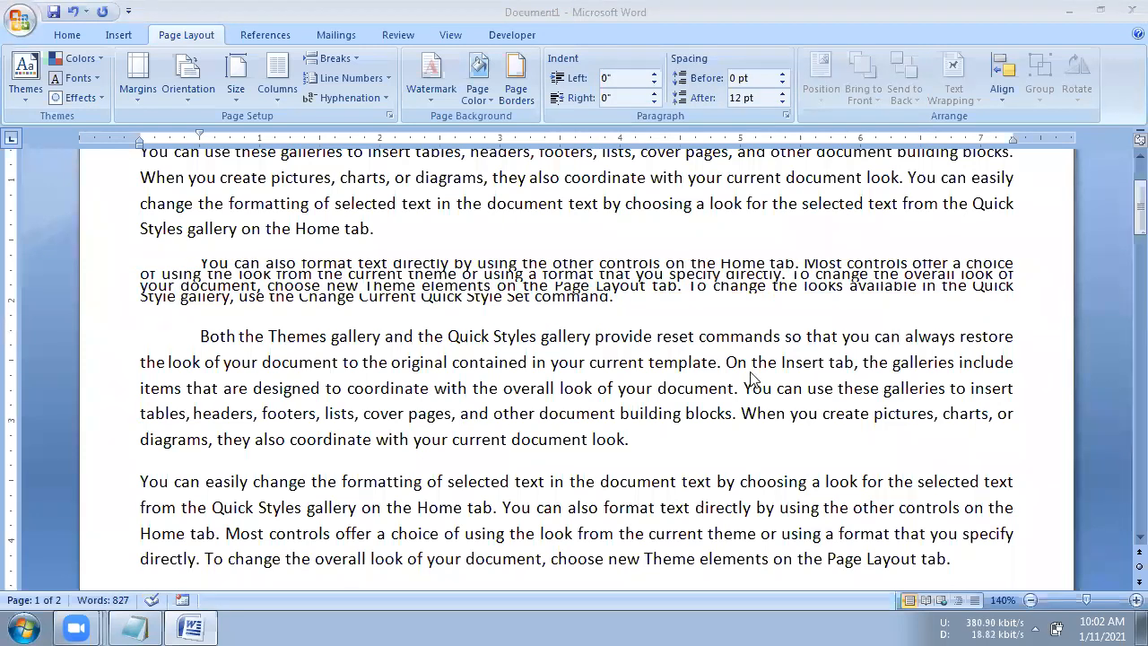
- Set the second body paragraph's Multiple line spacing value to 2
triple_click(203, 279)
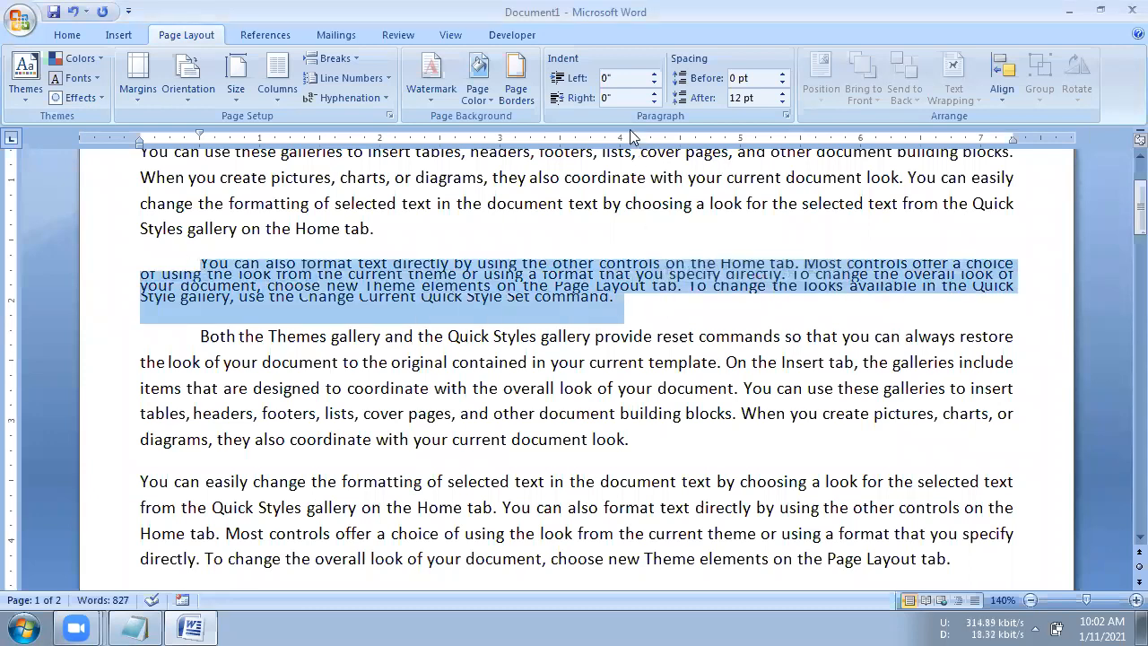
left_click(786, 116)
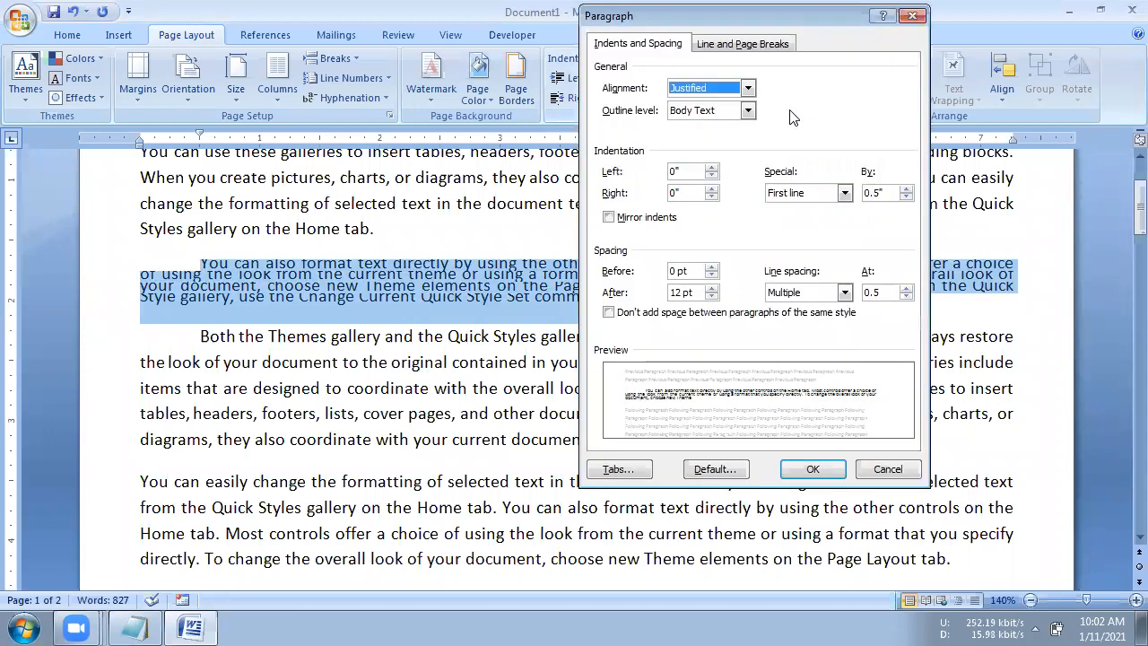
double_click(901, 291)
type("2")
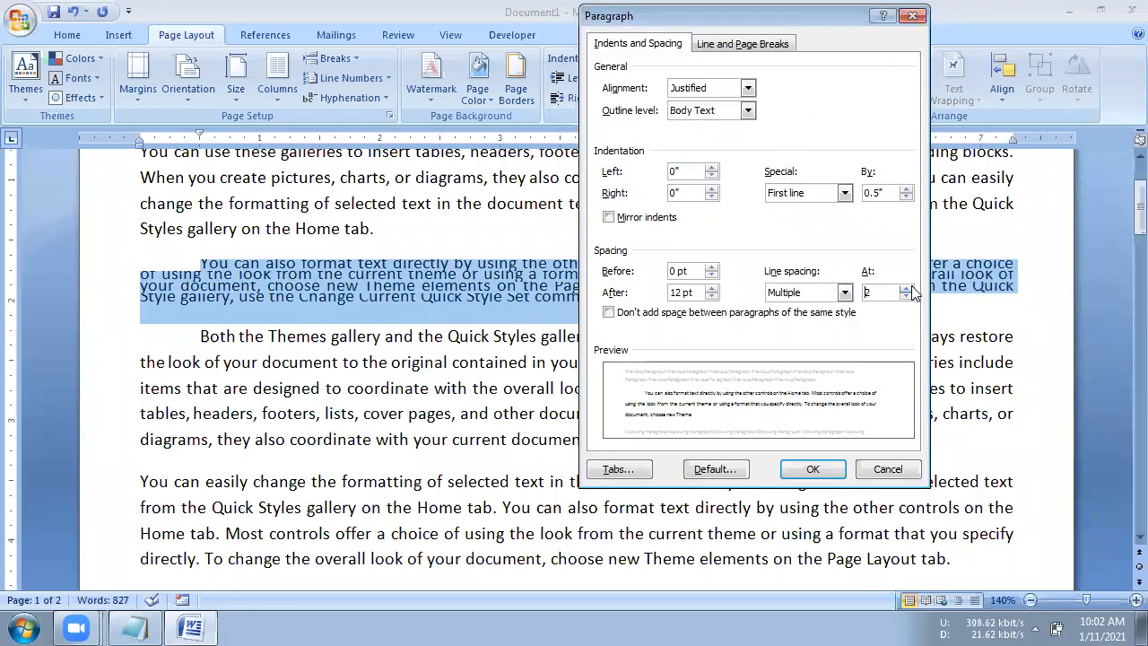
left_click(810, 467)
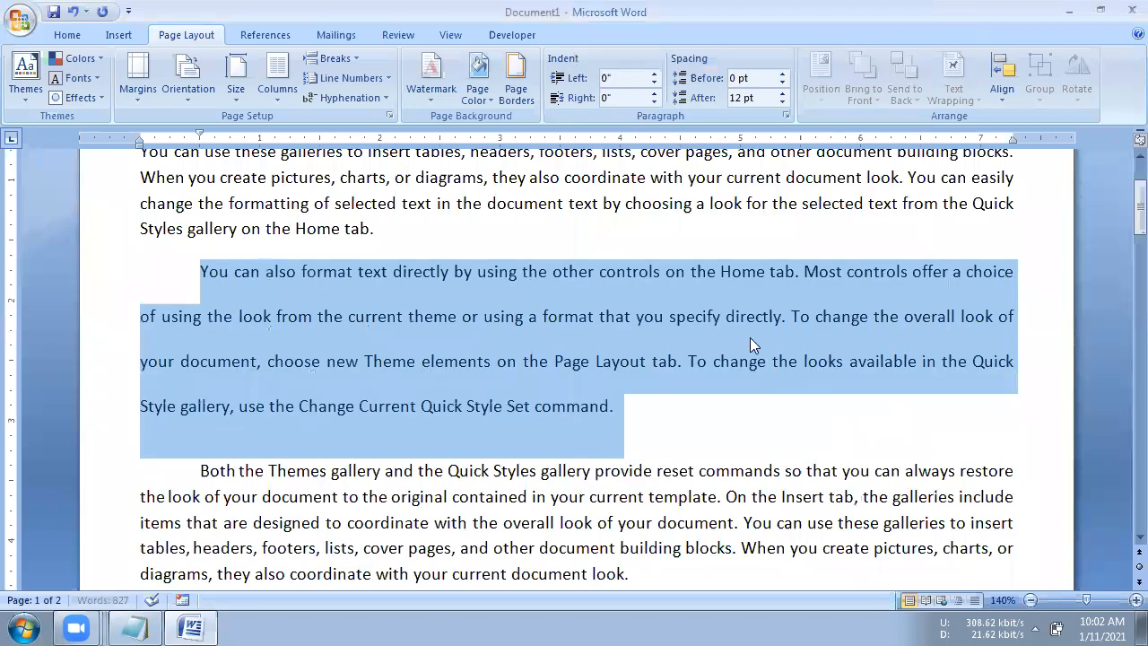
- Examine the alignment, special indentation and line spacing choices in the second body paragraph's Paragraph settings
left_click(786, 116)
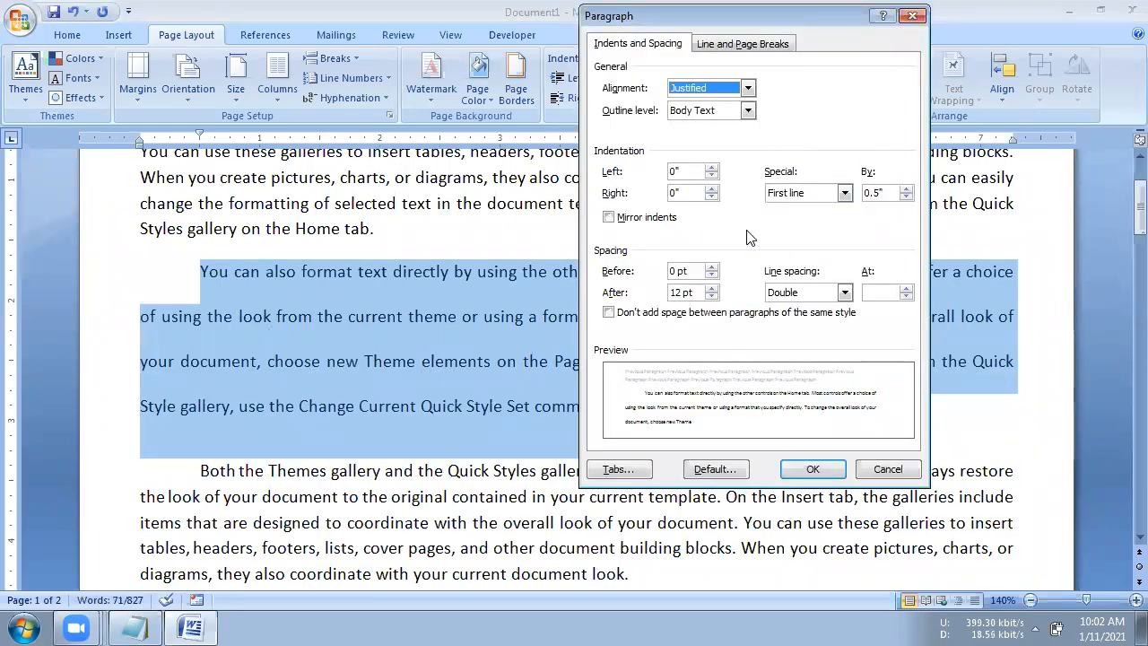
left_click_drag(757, 18, 698, 62)
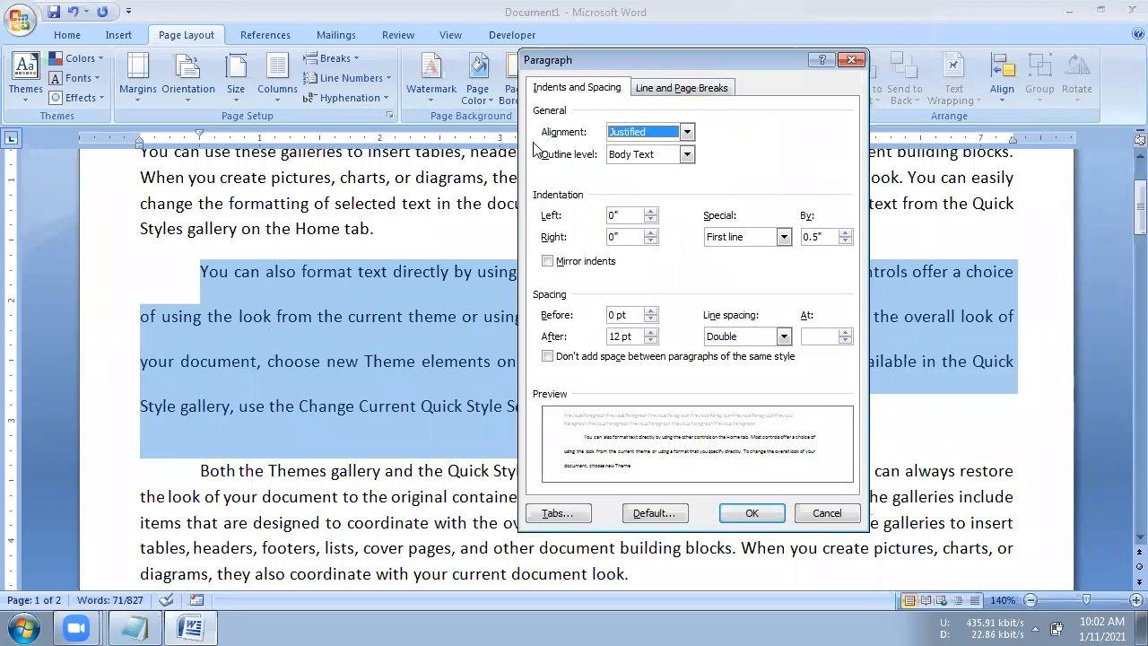
left_click(631, 132)
left_click(643, 136)
left_click(745, 241)
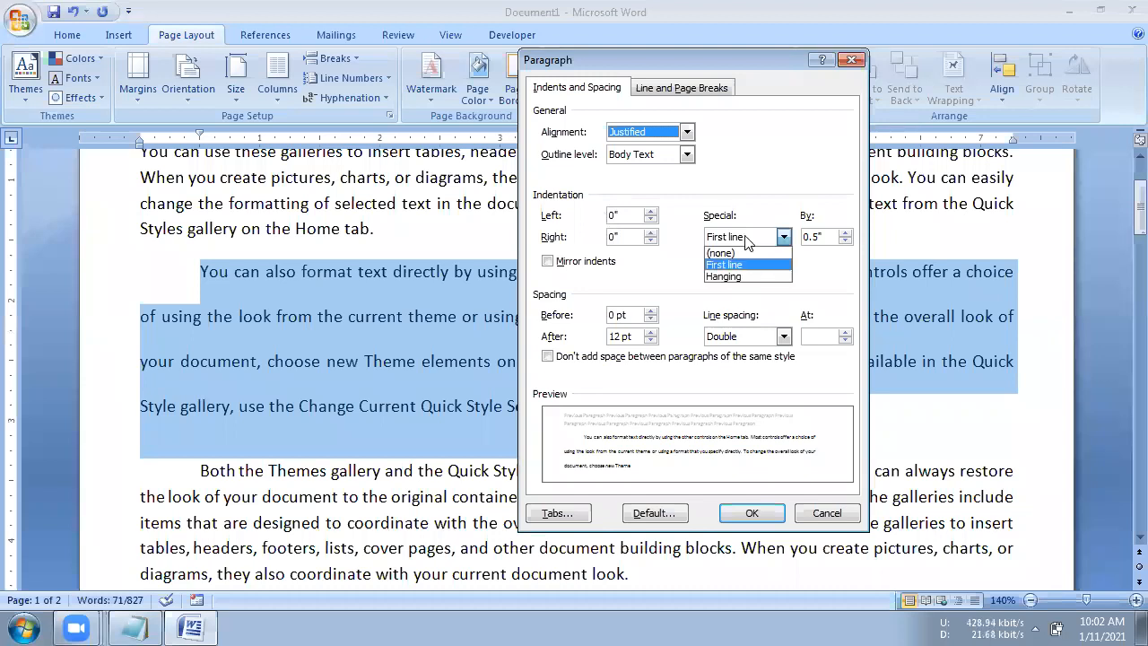
left_click(744, 240)
left_click(744, 240)
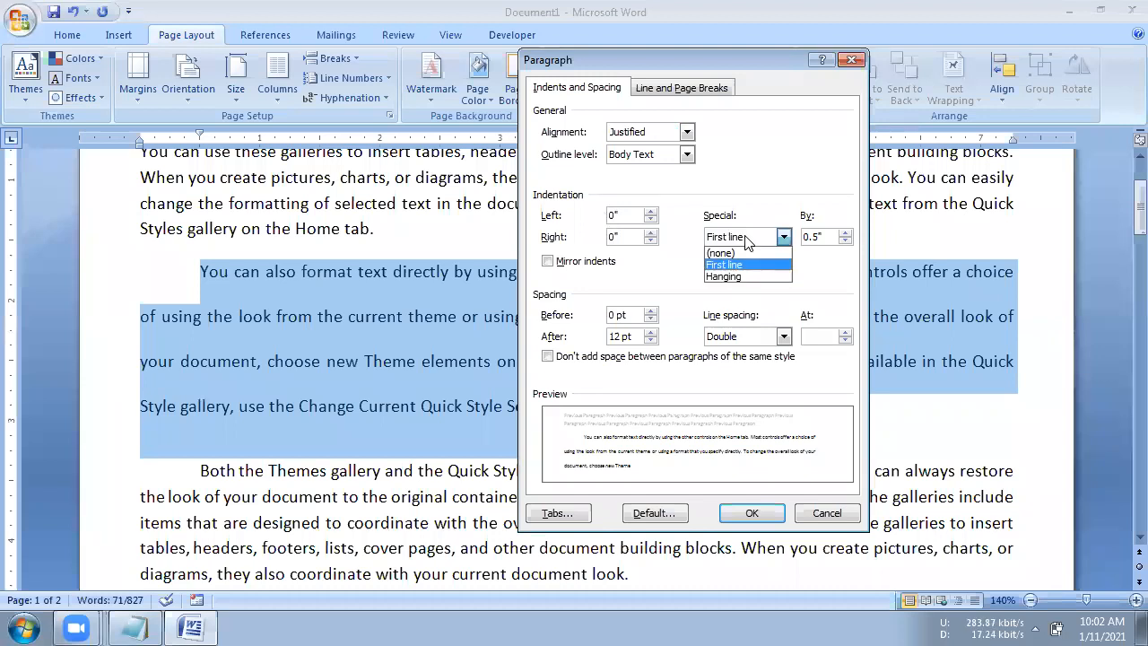
left_click(728, 244)
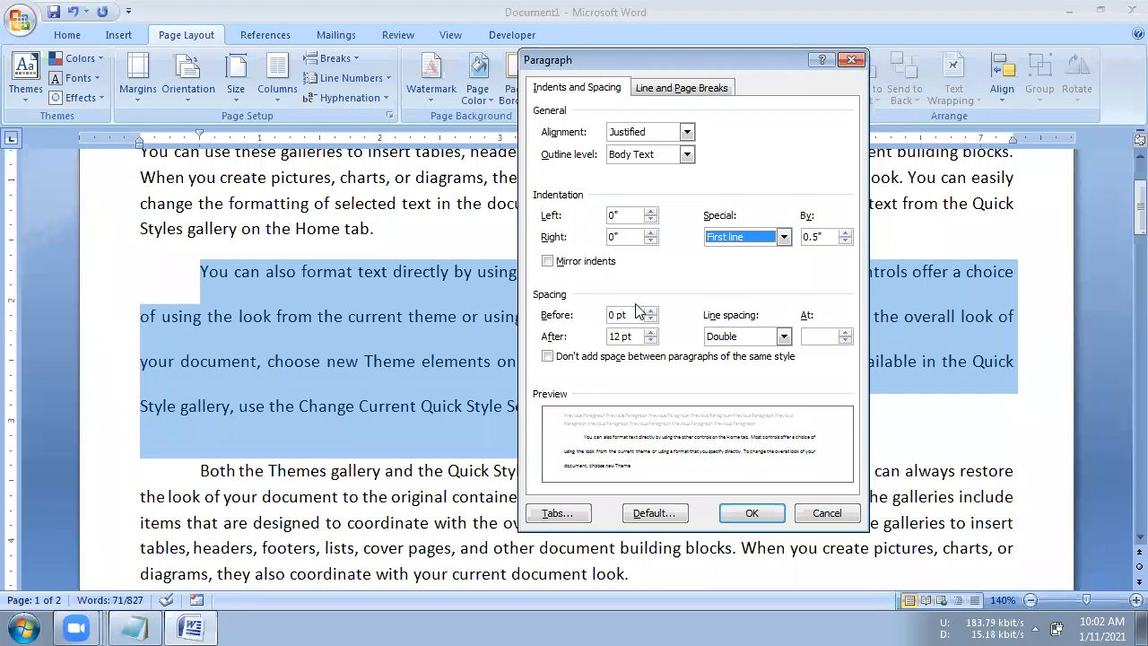
left_click(751, 338)
left_click(751, 338)
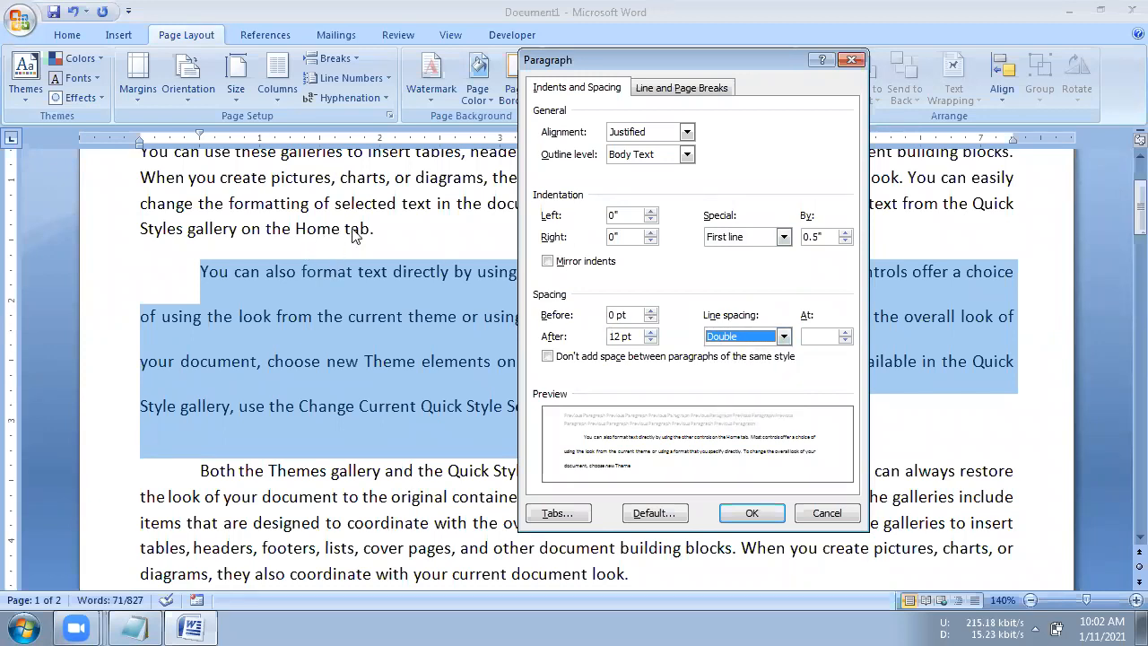
left_click(758, 338)
left_click(760, 338)
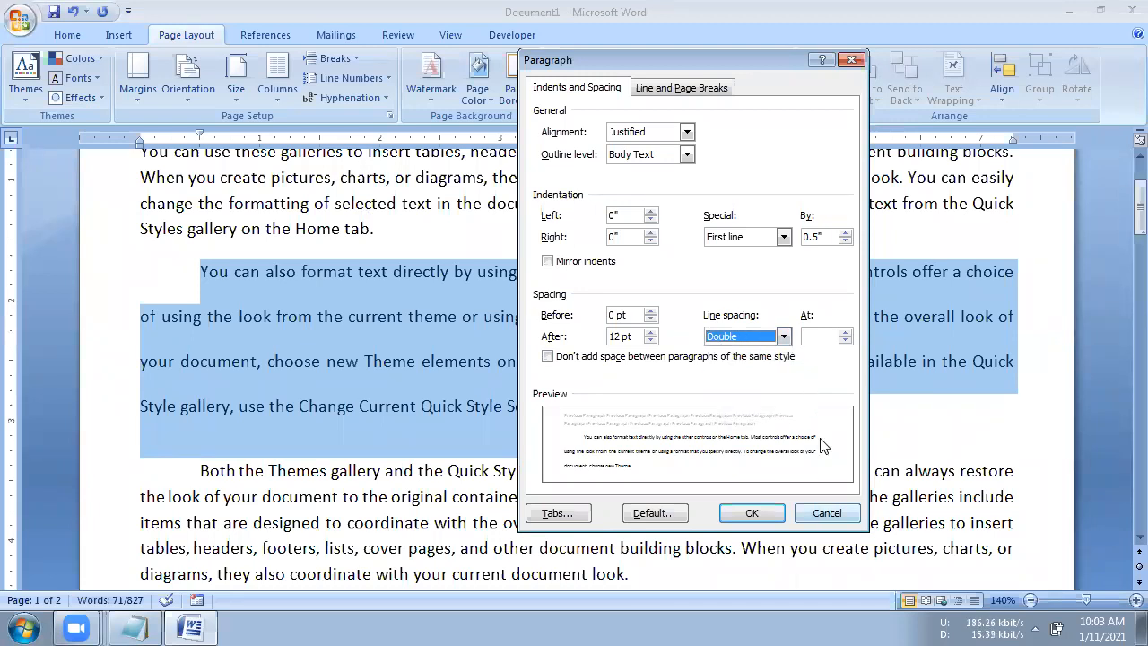
- Review the Line and Page Breaks options for the second body paragraph and close the Paragraph dialog without changes
left_click(718, 90)
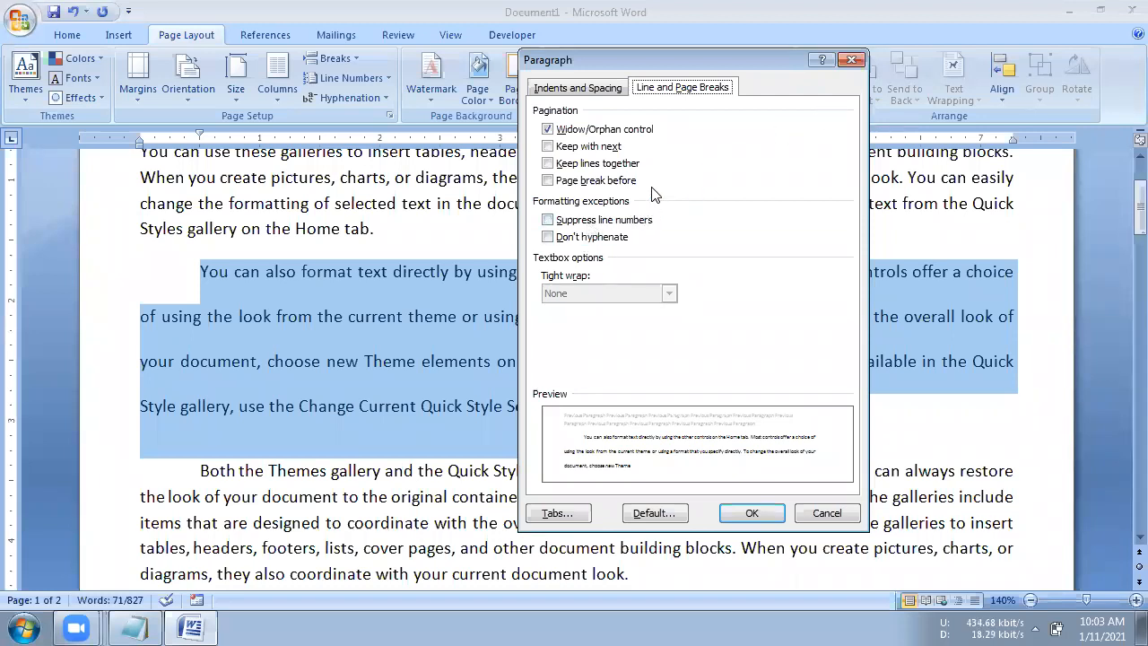
left_click(579, 89)
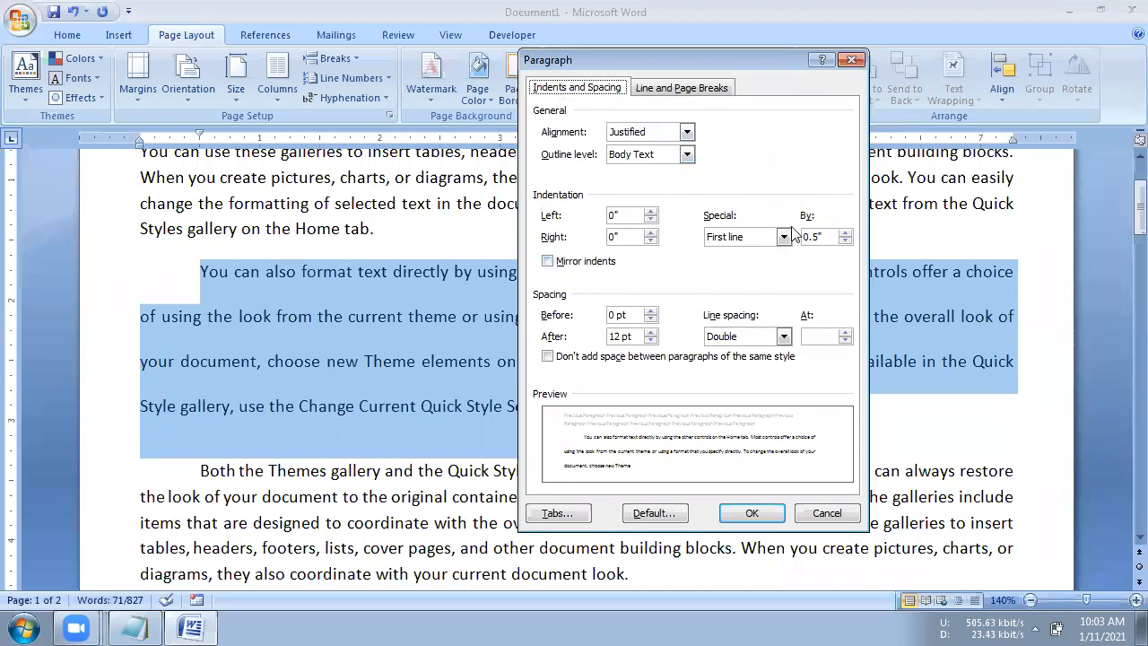
left_click(852, 60)
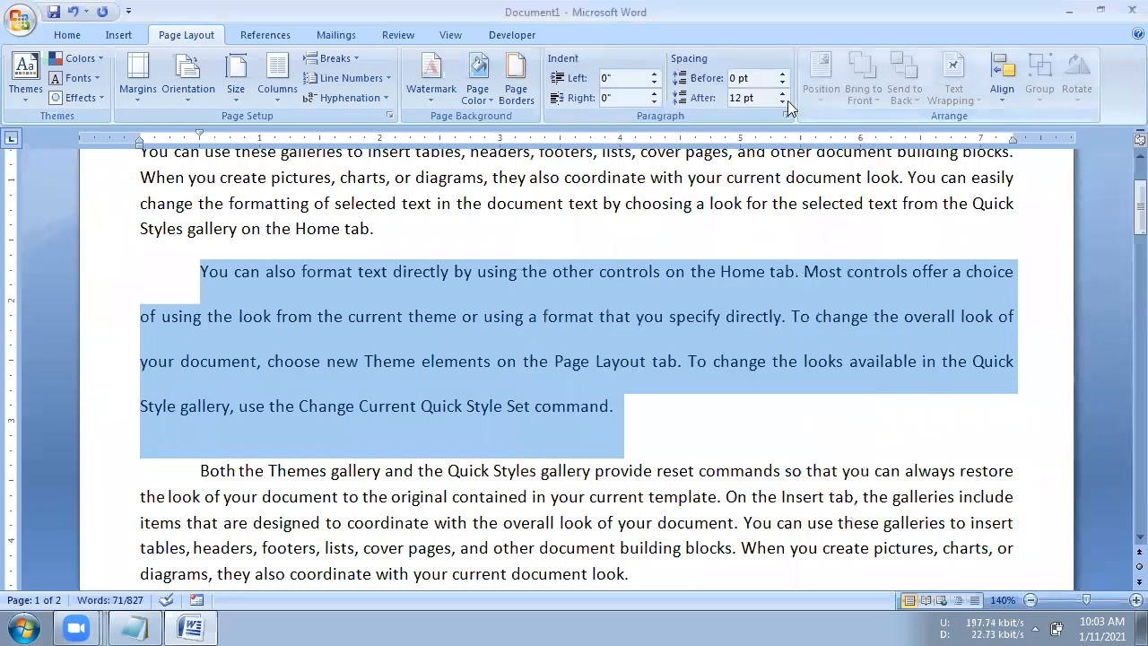
- Select "Paragraph Formatting" in the document title and examine the available bullet styles and line spacing choices without applying any
scroll(766, 334, "up", 2)
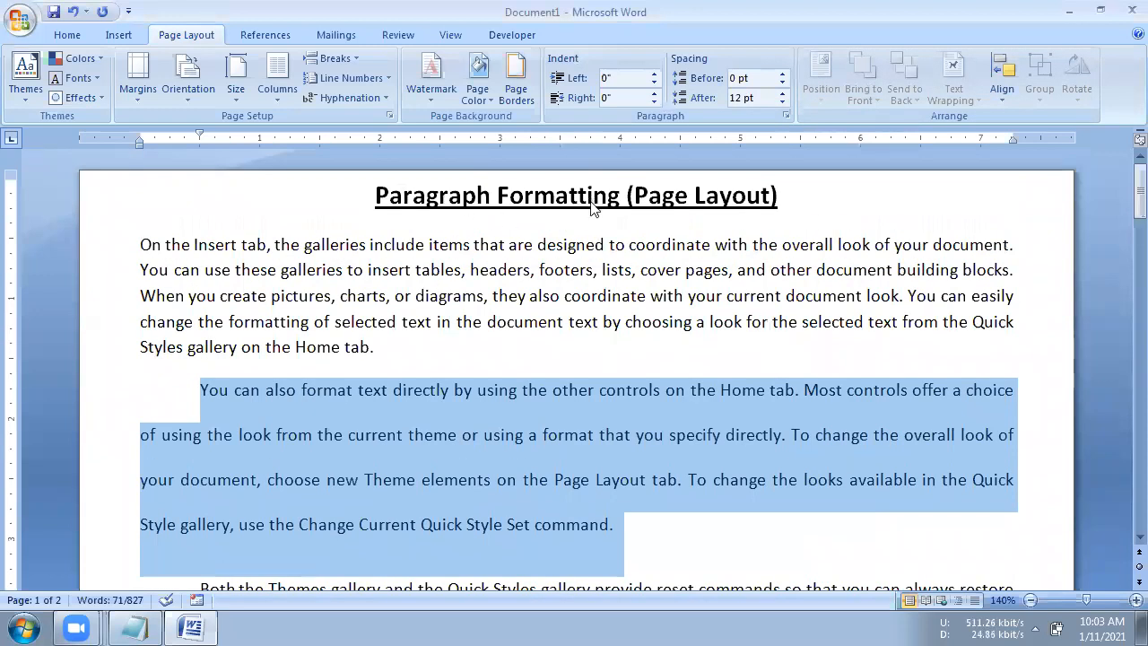
left_click_drag(592, 208, 377, 198)
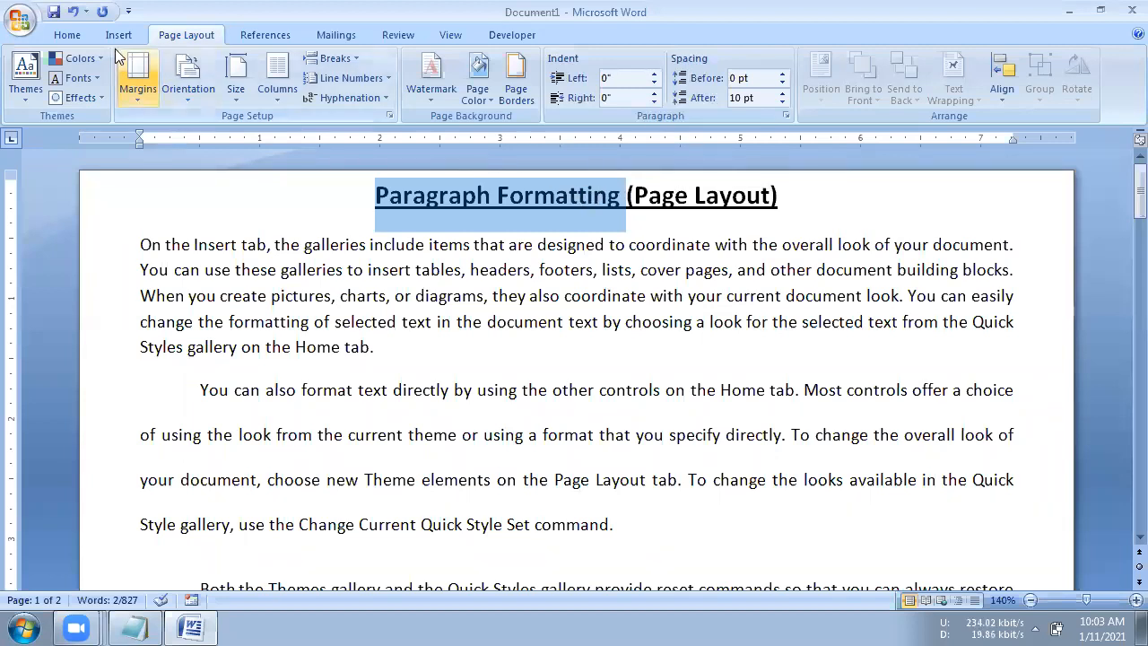
left_click(71, 37)
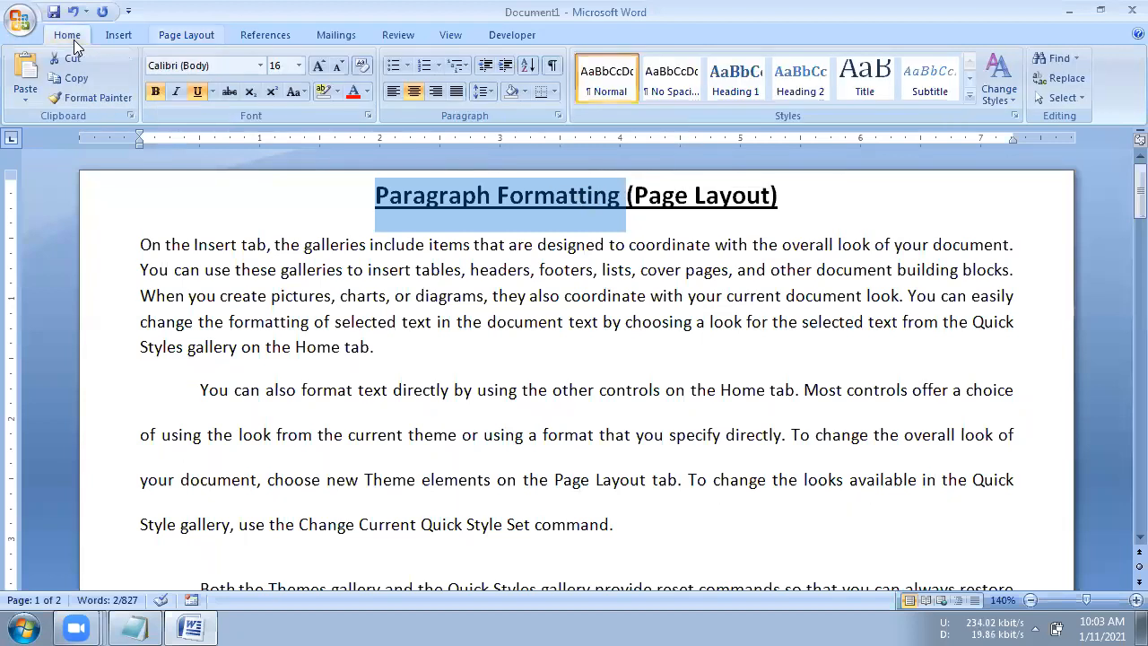
left_click(408, 67)
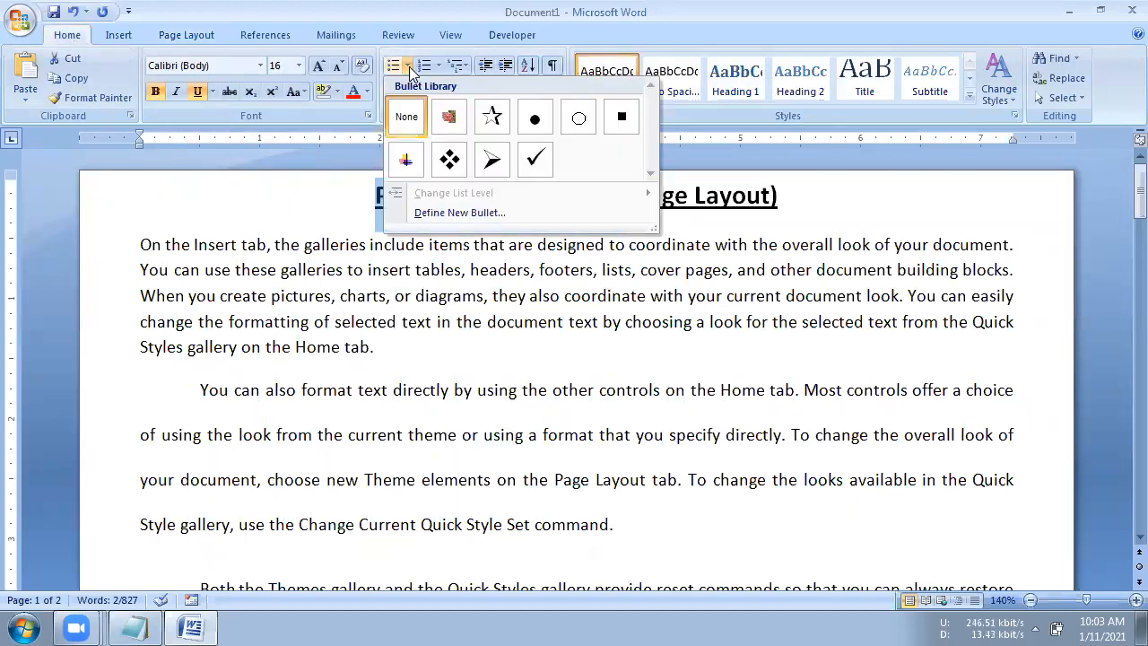
left_click(348, 144)
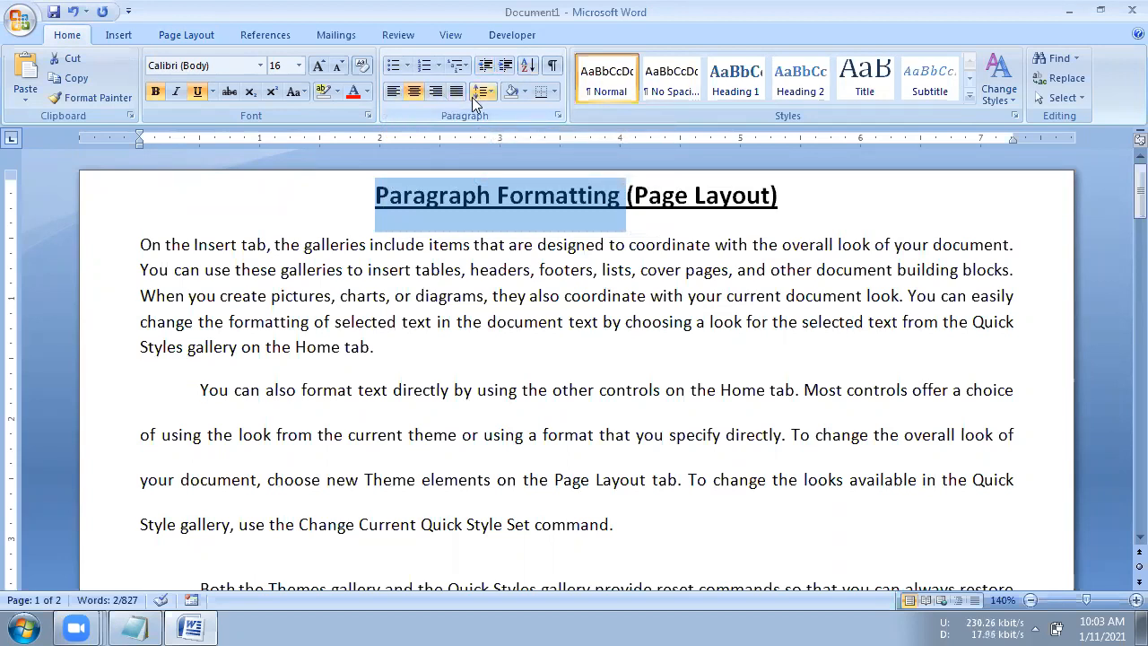
left_click(485, 92)
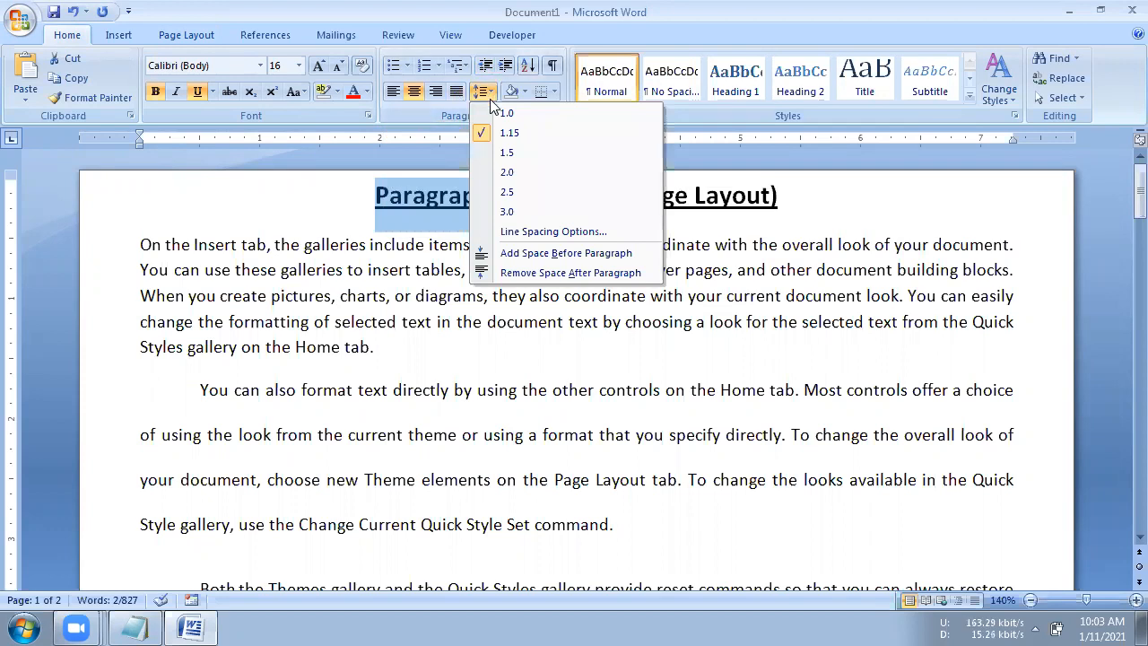
left_click(397, 147)
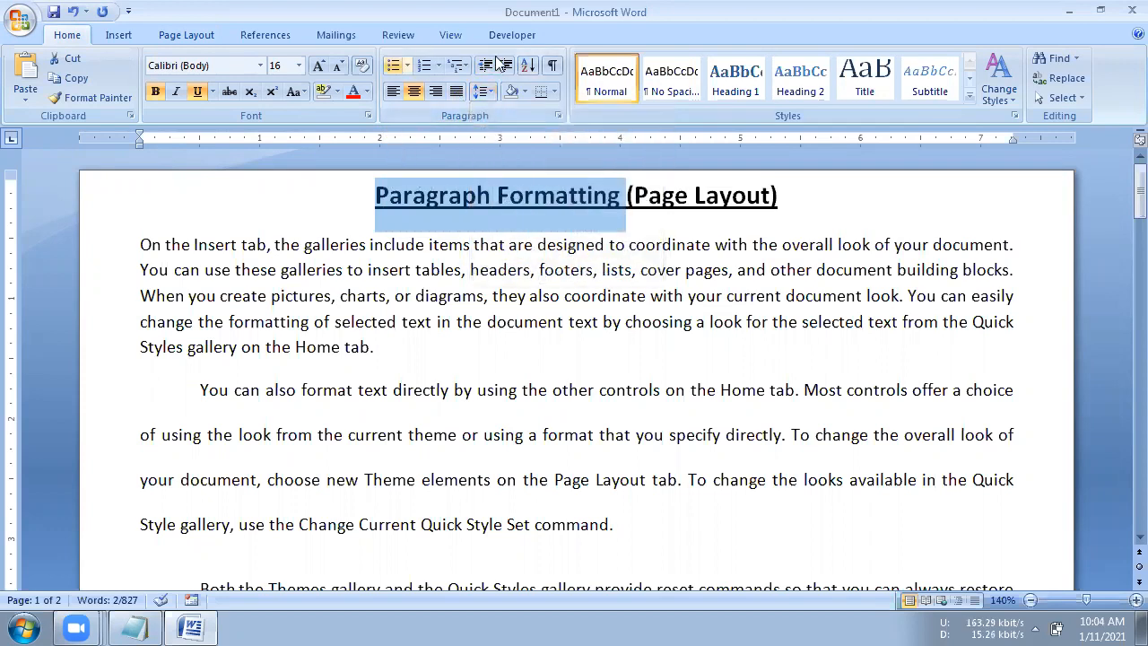